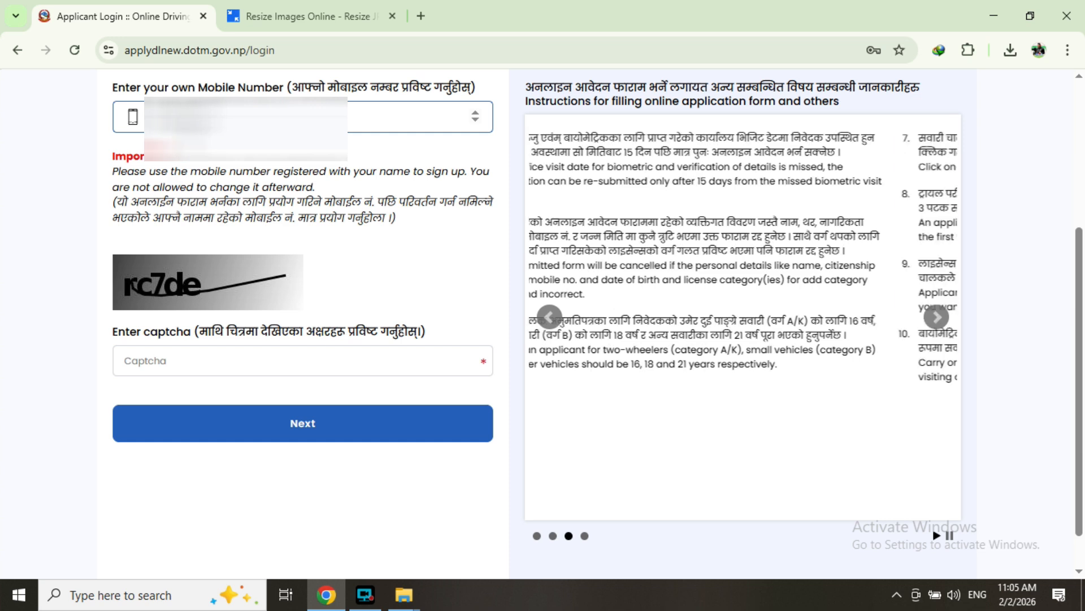
- Enter the captcha characters and submit the login form
{"action": "left_click", "coordinate": [211, 361]}
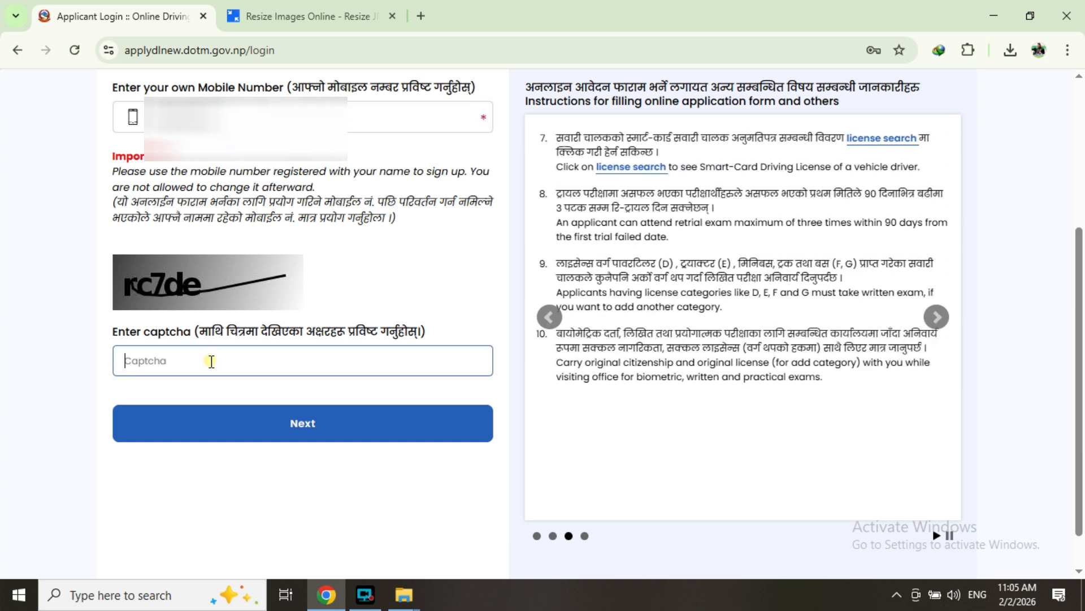
{"action": "type", "text": "rc7de"}
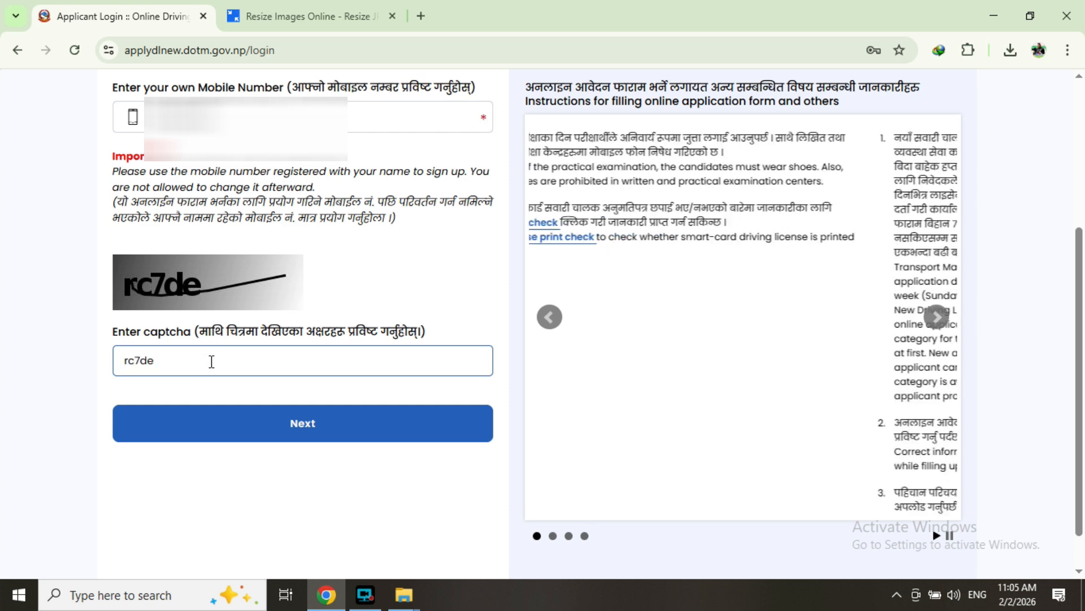
{"action": "left_click", "coordinate": [292, 422]}
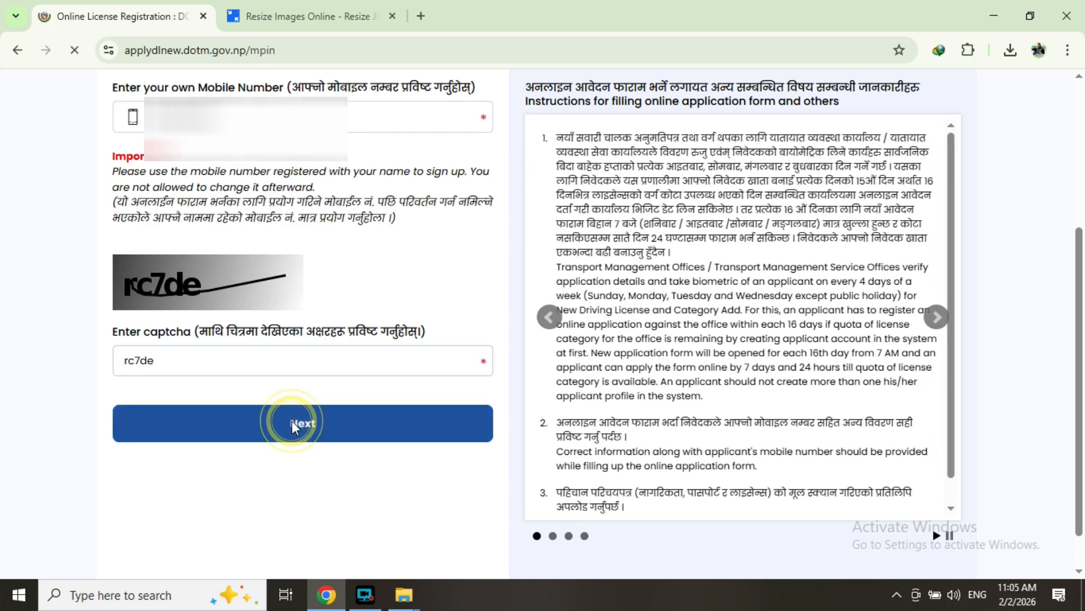
- Log in by entering the account MPIN
{"action": "left_click", "coordinate": [251, 244]}
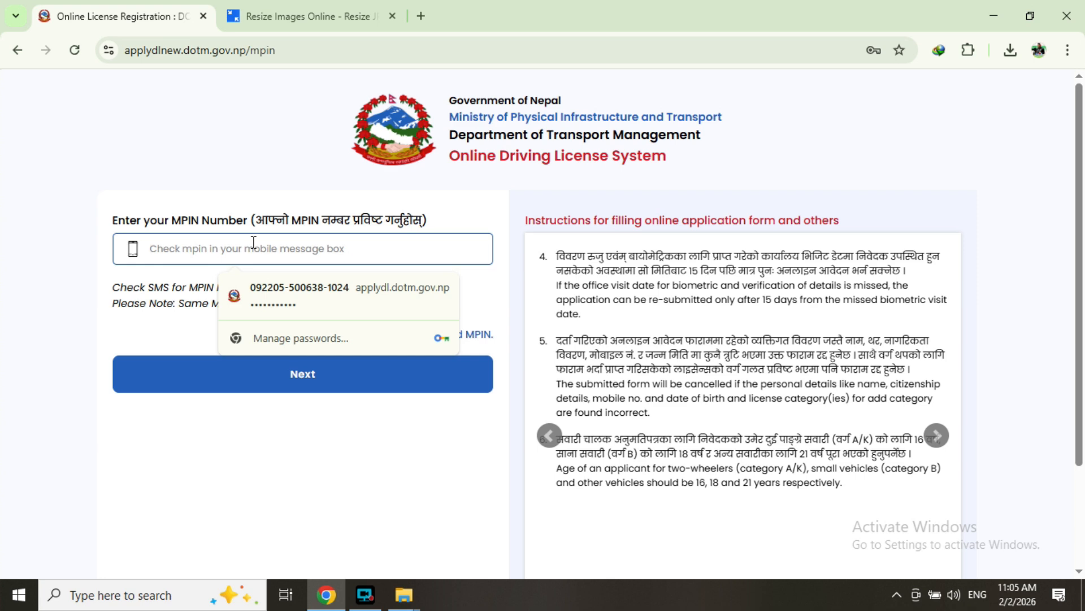
{"action": "type", "text": "1"}
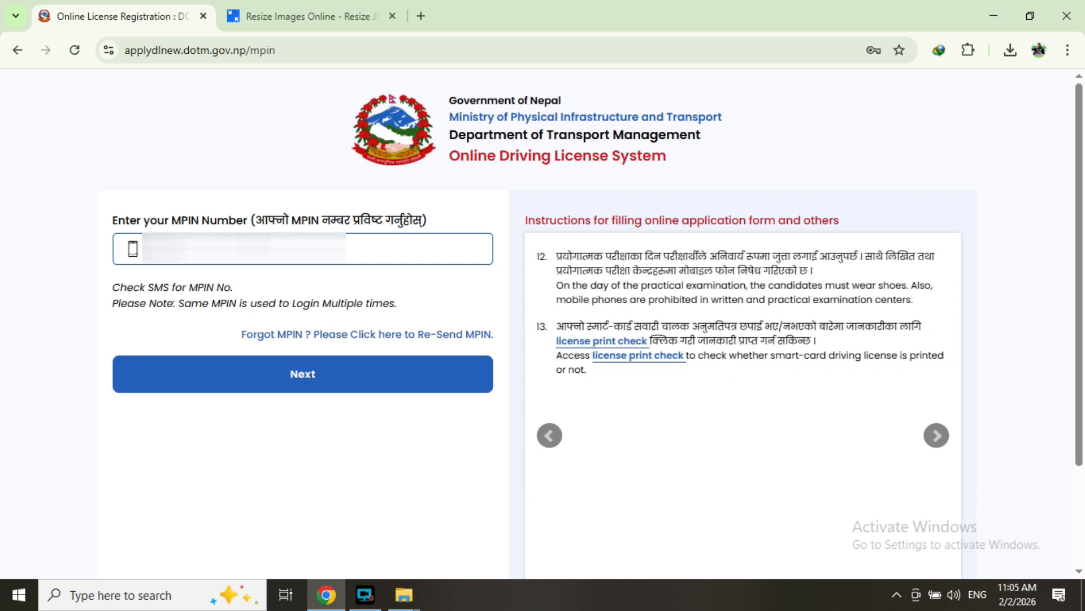
{"action": "left_click", "coordinate": [342, 385]}
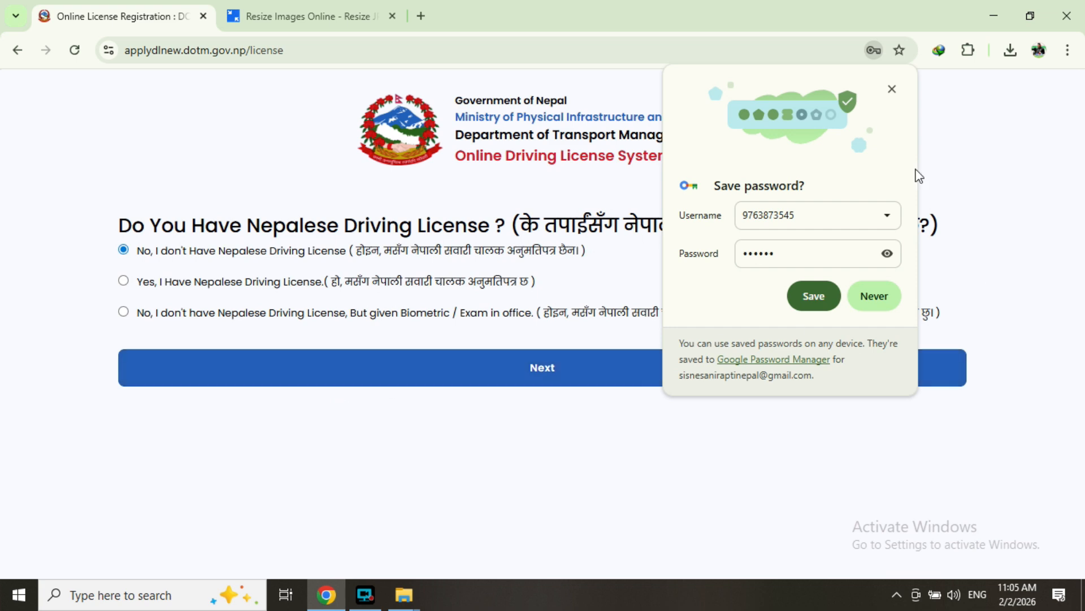
- Dismiss the save-password prompt, answer no Nepalese licence, and confirm Nepal as citizenship country
{"action": "left_click", "coordinate": [892, 89]}
{"action": "left_click", "coordinate": [598, 371]}
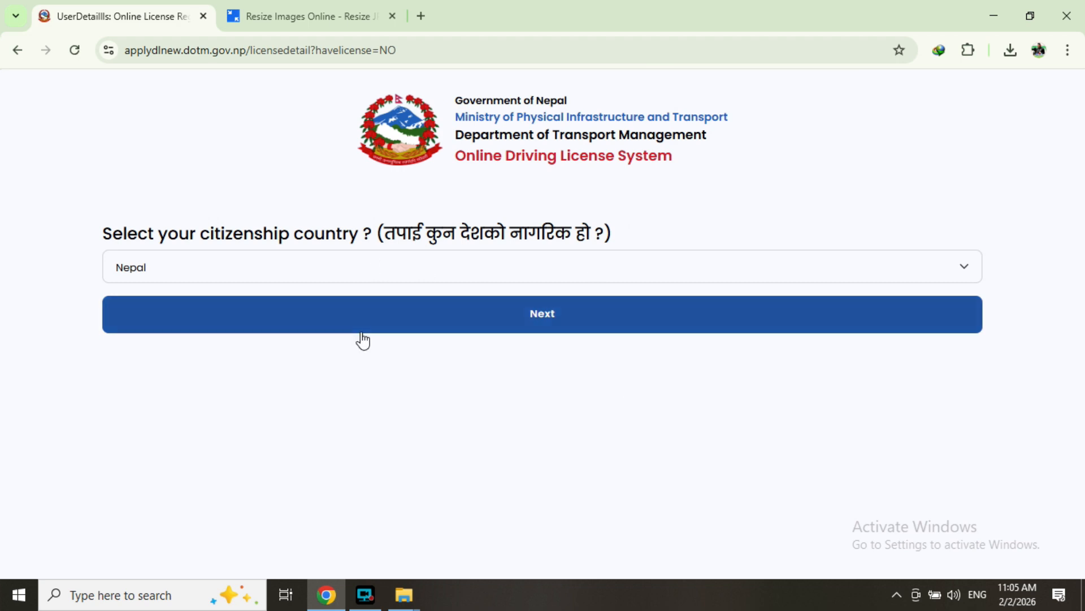
{"action": "left_click", "coordinate": [541, 317]}
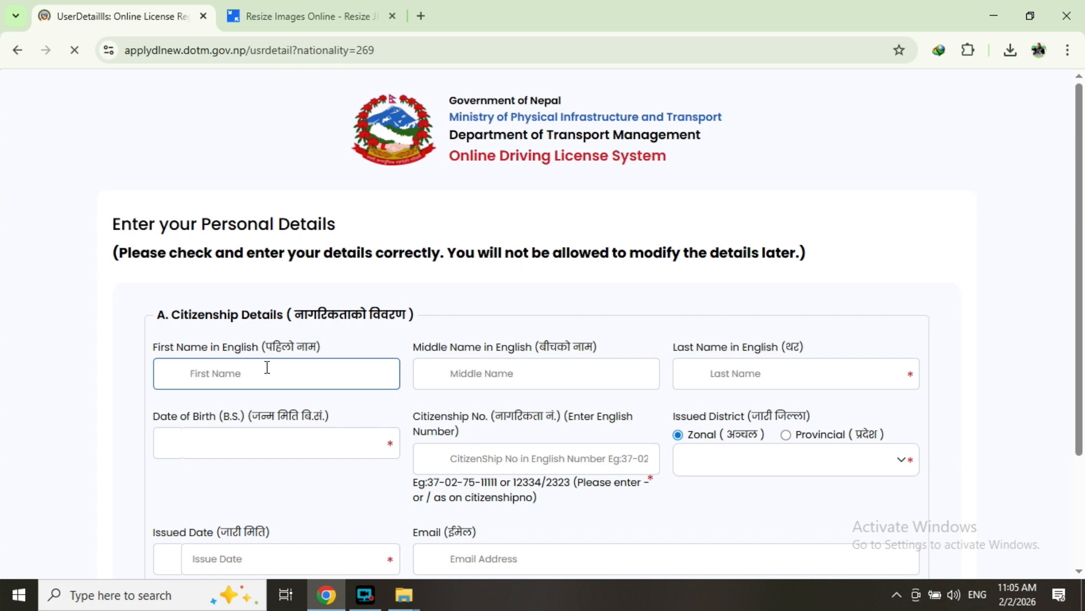
- Enter the applicant's first, middle and last names in English
{"action": "scroll", "coordinate": [267, 367], "scroll_direction": "down", "scroll_amount": 1}
{"action": "left_click", "coordinate": [260, 296]}
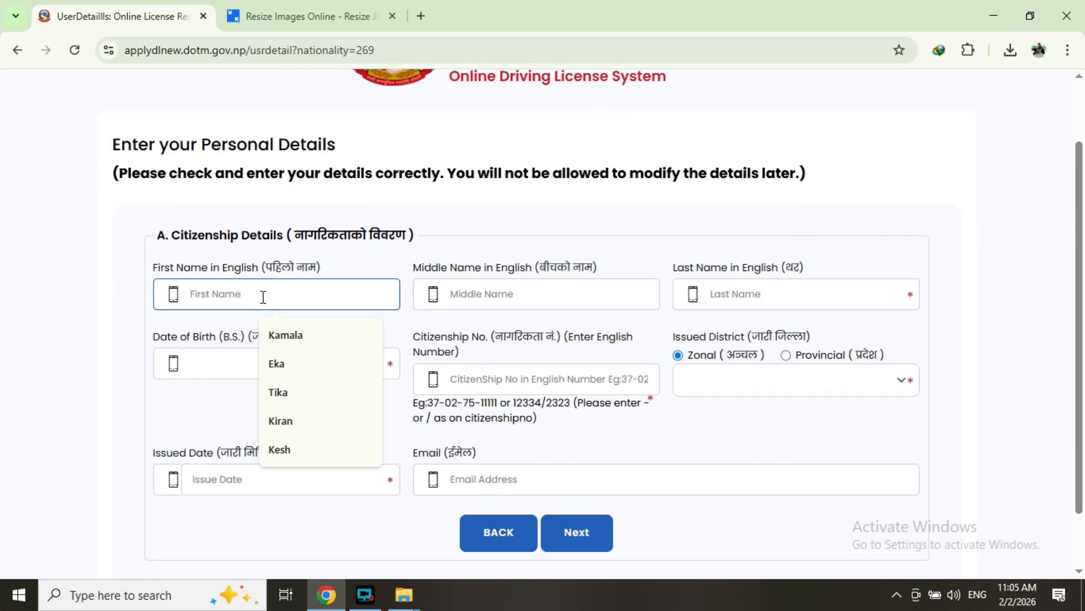
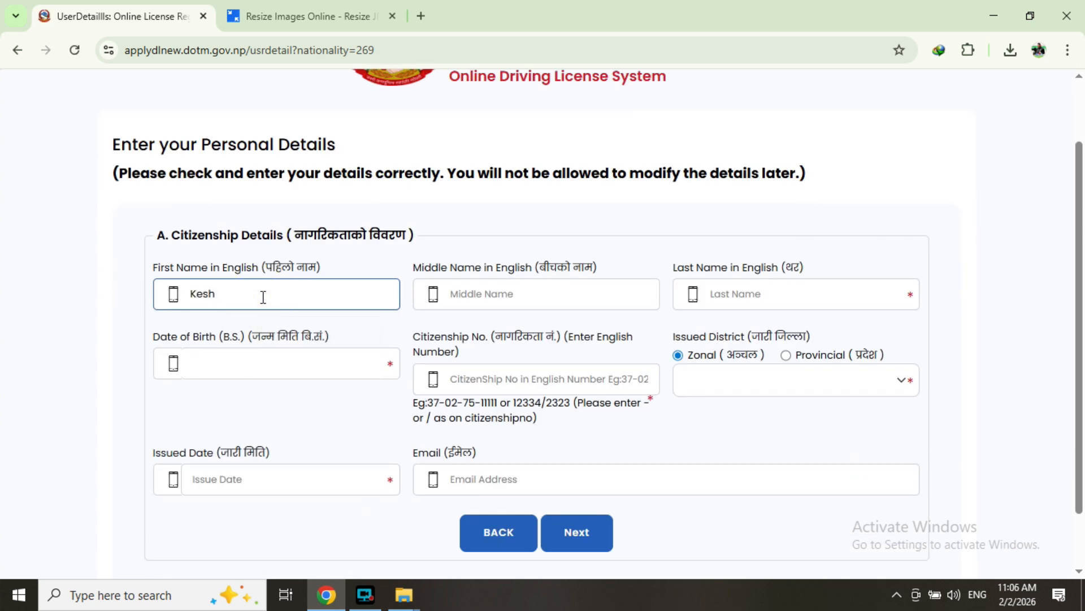
{"action": "key", "text": "Tab"}
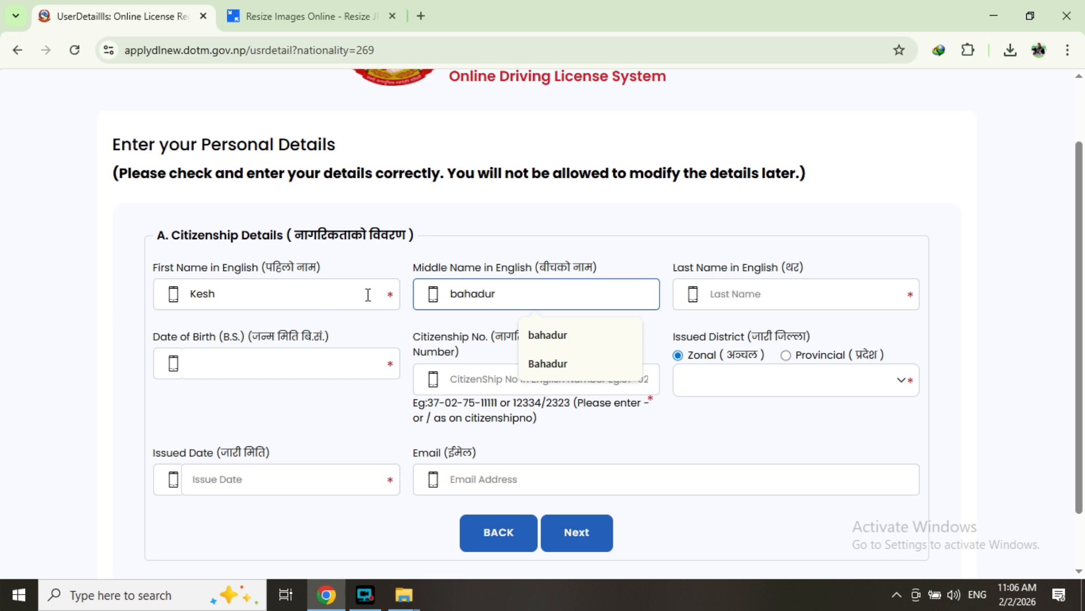
{"action": "key", "text": "Tab"}
- Pick the applicant's date of birth from the calendar
{"action": "scroll", "coordinate": [306, 329], "scroll_direction": "down", "scroll_amount": 1}
{"action": "left_click", "coordinate": [246, 301]}
{"action": "left_click", "coordinate": [199, 324]}
{"action": "scroll", "coordinate": [202, 226], "scroll_direction": "up", "scroll_amount": 9}
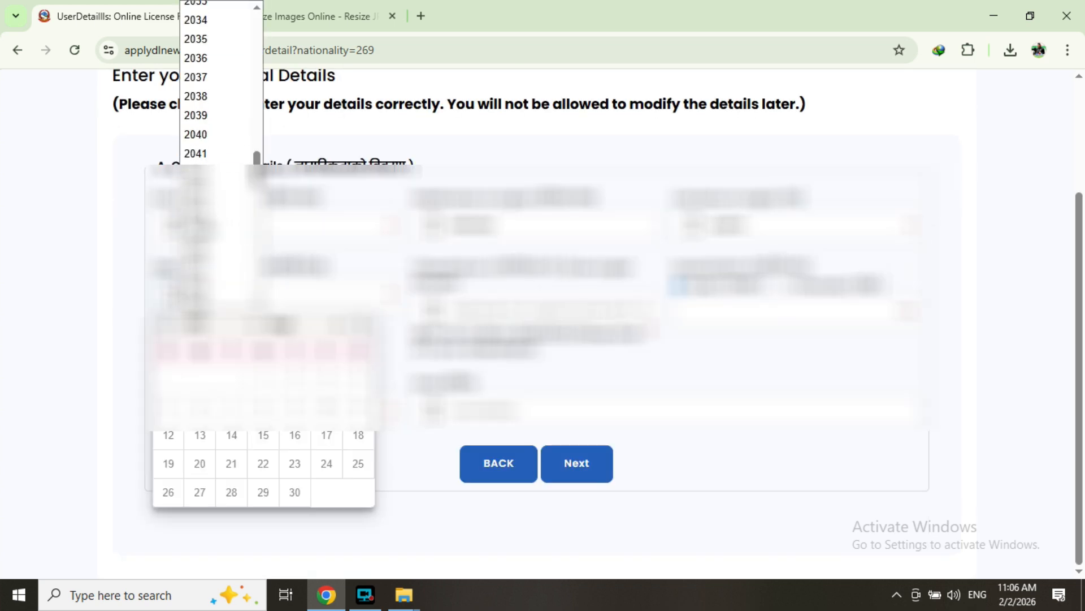
{"action": "left_click", "coordinate": [206, 268]}
{"action": "left_click", "coordinate": [284, 325]}
{"action": "left_click", "coordinate": [297, 428]}
{"action": "left_click", "coordinate": [183, 433]}
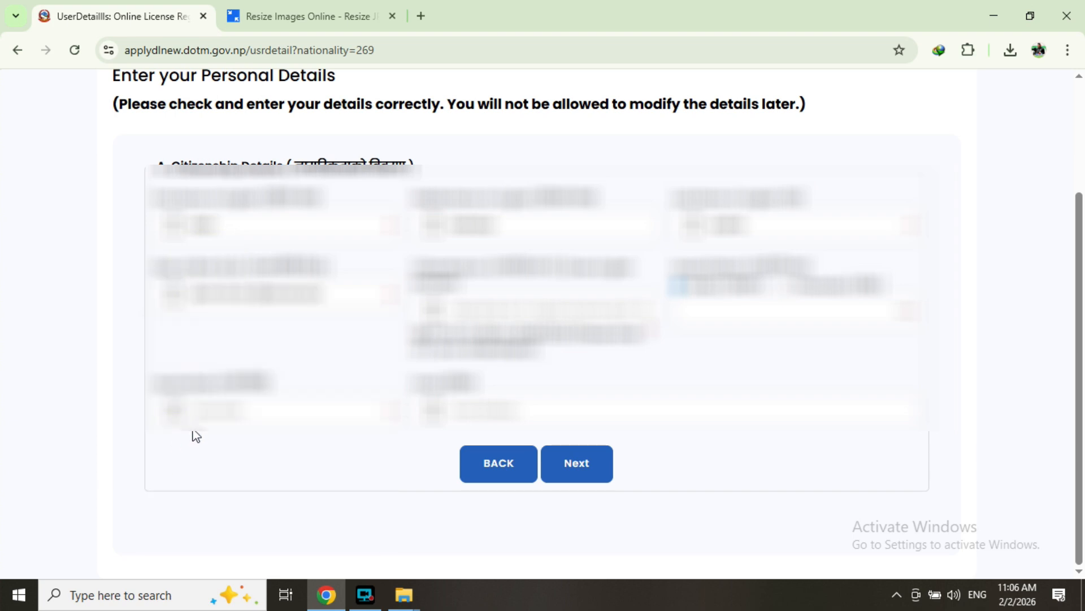
- Enter the citizenship number and choose a provincial district starting with P as issuing district
{"action": "left_click", "coordinate": [500, 308]}
{"action": "type", "text": "12345"}
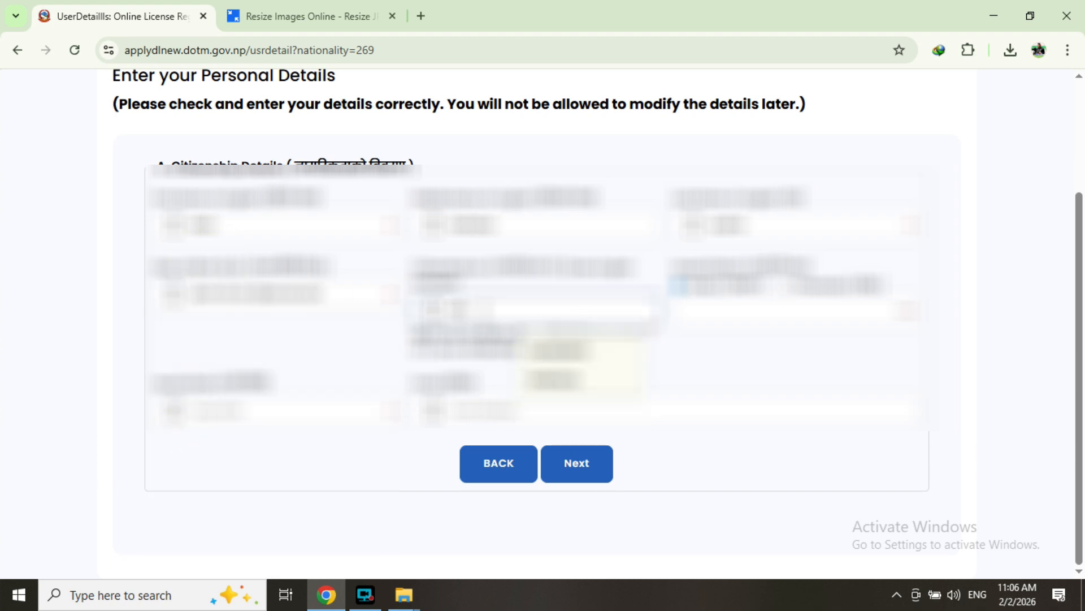
{"action": "type", "text": "6789"}
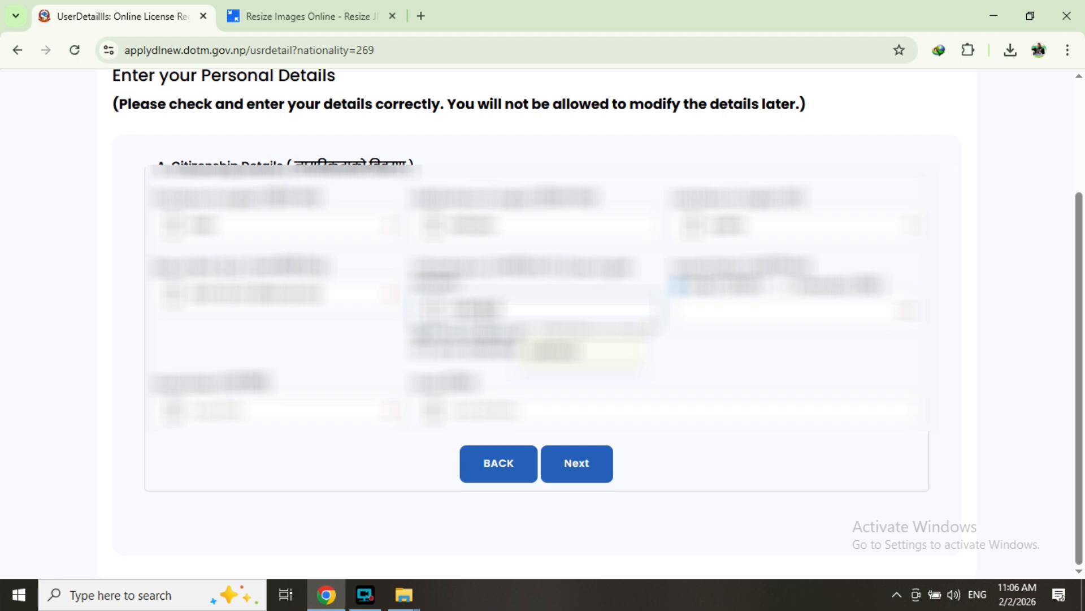
{"action": "left_click", "coordinate": [834, 316]}
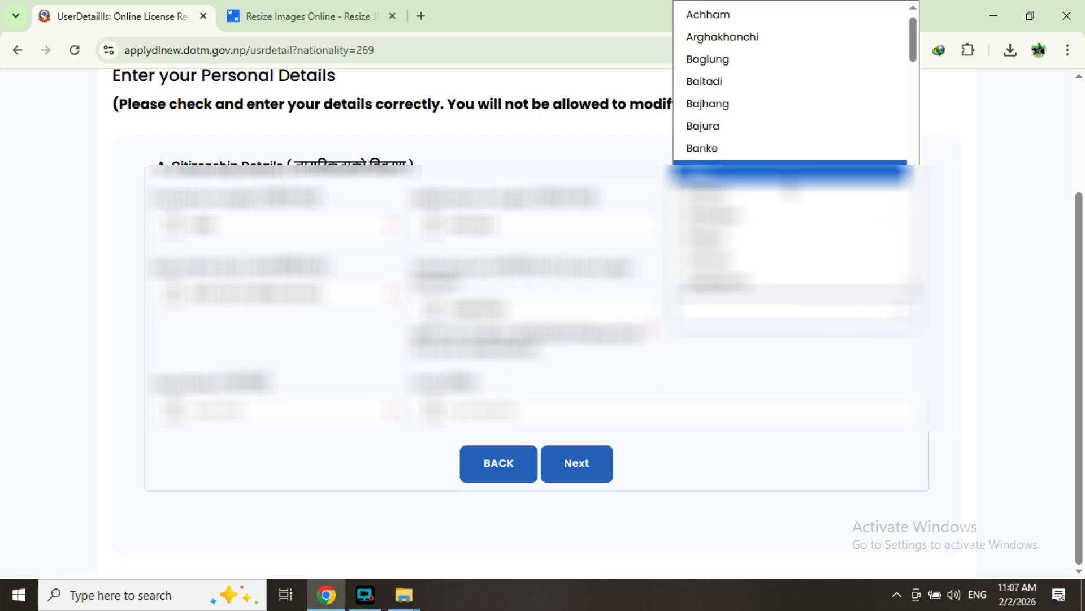
{"action": "key", "text": "r"}
{"action": "left_click", "coordinate": [735, 127]}
{"action": "left_click", "coordinate": [788, 289]}
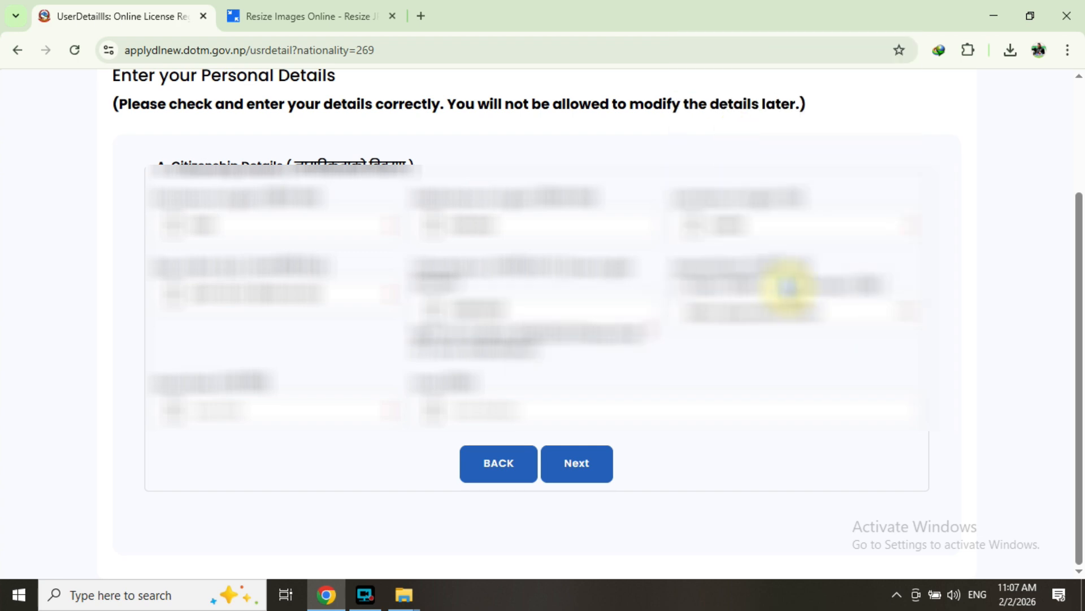
{"action": "left_click", "coordinate": [826, 320]}
{"action": "key", "text": "p"}
{"action": "left_click", "coordinate": [735, 240]}
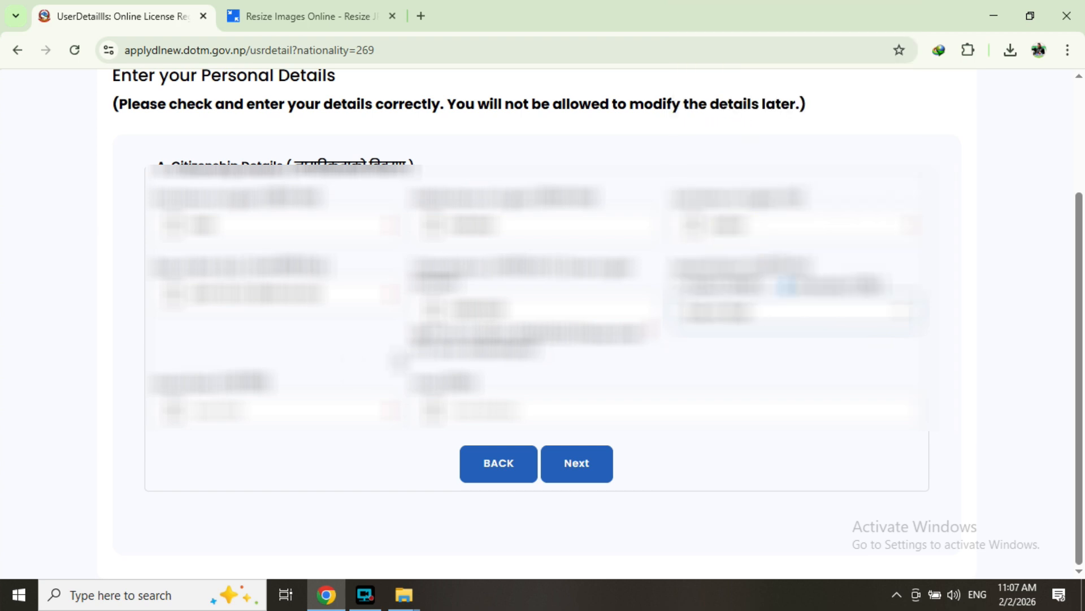
- Set the citizenship issue date in Baisakh 2067 and continue to Applicant Details
{"action": "left_click", "coordinate": [307, 412]}
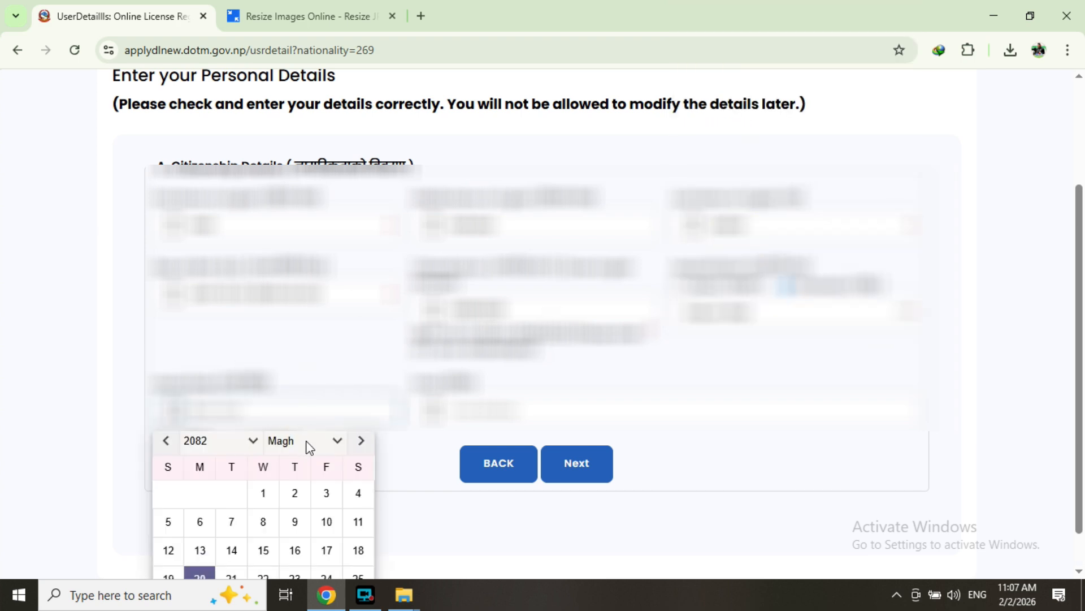
{"action": "left_click", "coordinate": [232, 441]}
{"action": "scroll", "coordinate": [219, 182], "scroll_direction": "up", "scroll_amount": 8}
{"action": "scroll", "coordinate": [218, 175], "scroll_direction": "down", "scroll_amount": 5}
{"action": "left_click", "coordinate": [218, 316]}
{"action": "left_click", "coordinate": [298, 443]}
{"action": "left_click", "coordinate": [306, 225]}
{"action": "left_click", "coordinate": [261, 521]}
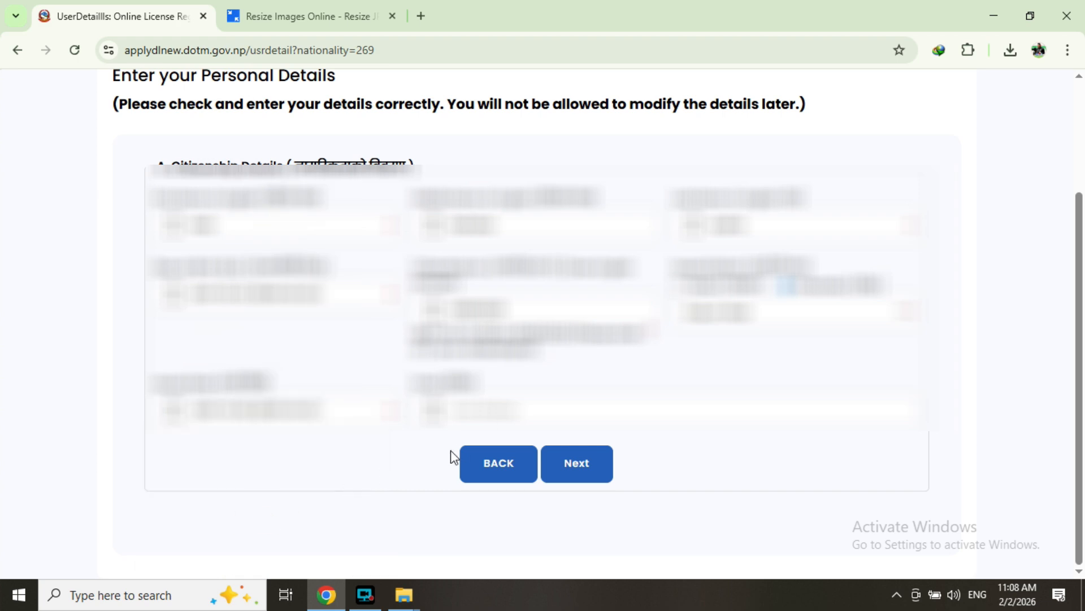
{"action": "left_click", "coordinate": [577, 473]}
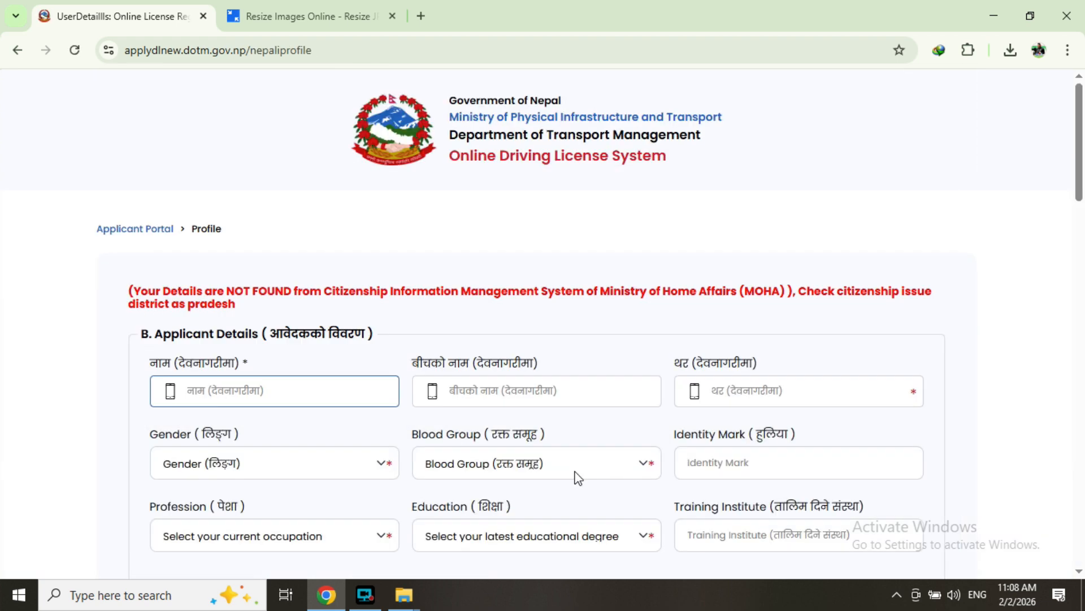
- Enter the applicant's first, middle and last names in Devanagari
{"action": "left_click", "coordinate": [240, 398]}
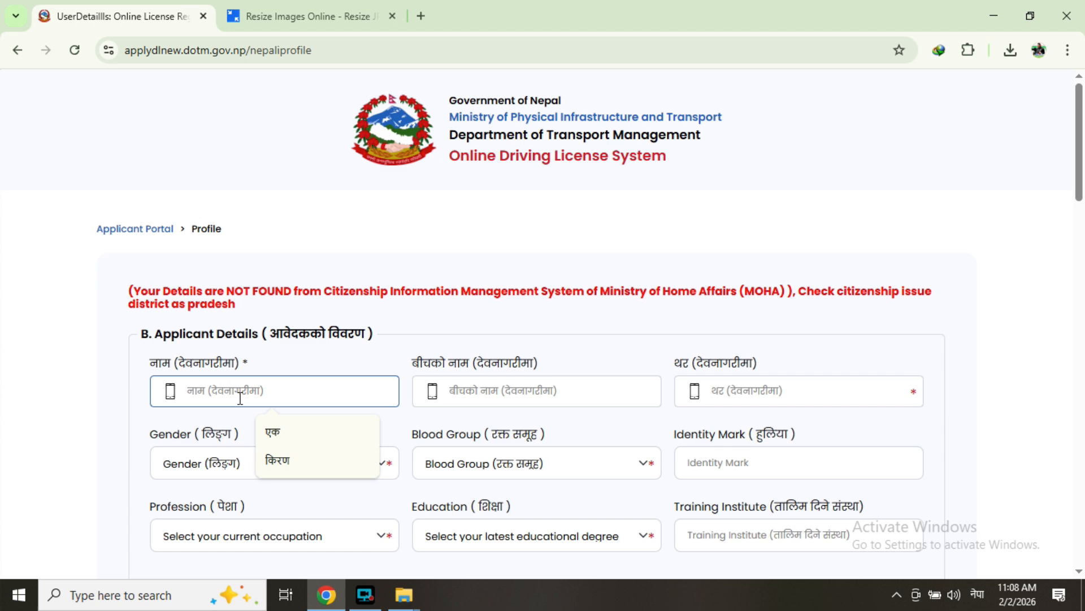
{"action": "type", "text": "केश"}
{"action": "key", "text": "Tab"}
{"action": "type", "text": "ब"}
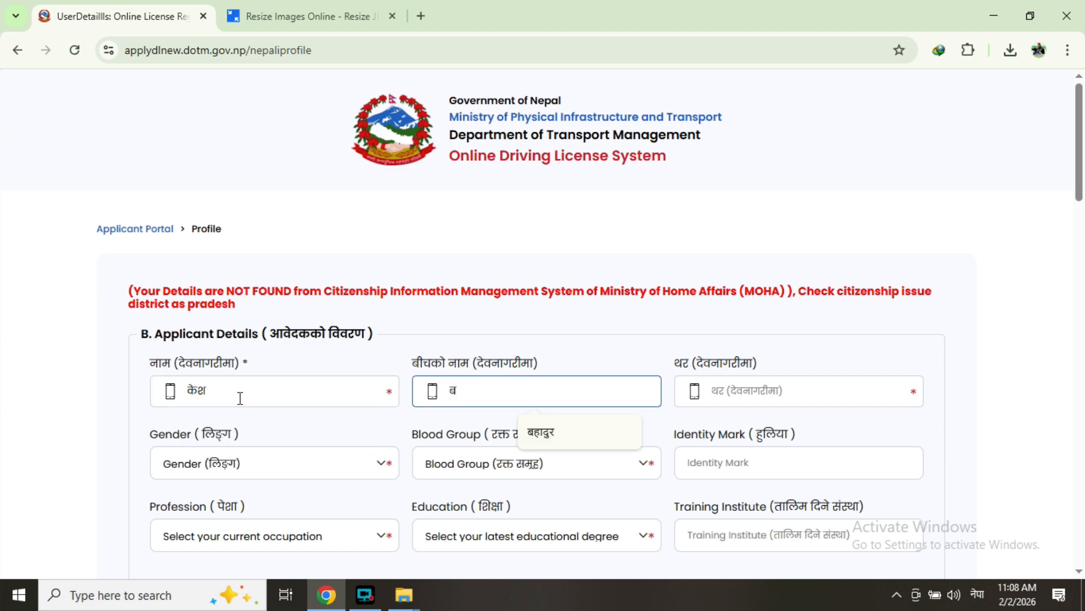
{"action": "key", "text": "Tab"}
{"action": "type", "text": "ब"}
{"action": "key", "text": "BackSpace"}
{"action": "type", "text": "वु"}
- Set gender to Male and choose the blood group
{"action": "scroll", "coordinate": [241, 398], "scroll_direction": "down", "scroll_amount": 3}
{"action": "left_click", "coordinate": [378, 304]}
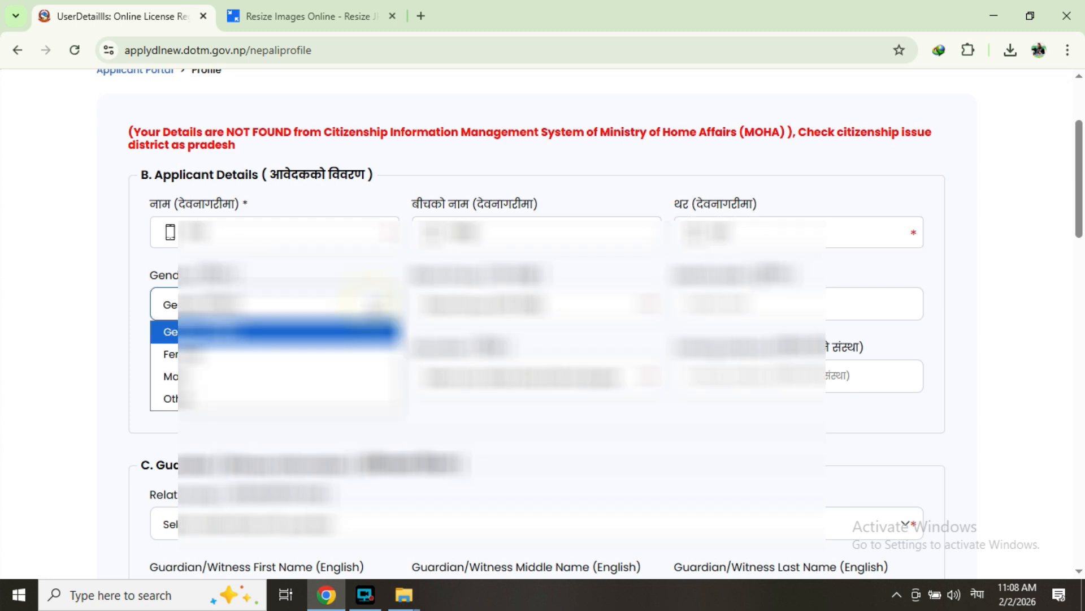
{"action": "left_click", "coordinate": [201, 374]}
{"action": "left_click", "coordinate": [549, 306]}
{"action": "left_click", "coordinate": [447, 444]}
- Choose the current profession and latest education level
{"action": "left_click", "coordinate": [762, 304]}
{"action": "scroll", "coordinate": [362, 312], "scroll_direction": "down", "scroll_amount": 2}
{"action": "left_click", "coordinate": [358, 305]}
{"action": "left_click", "coordinate": [170, 547]}
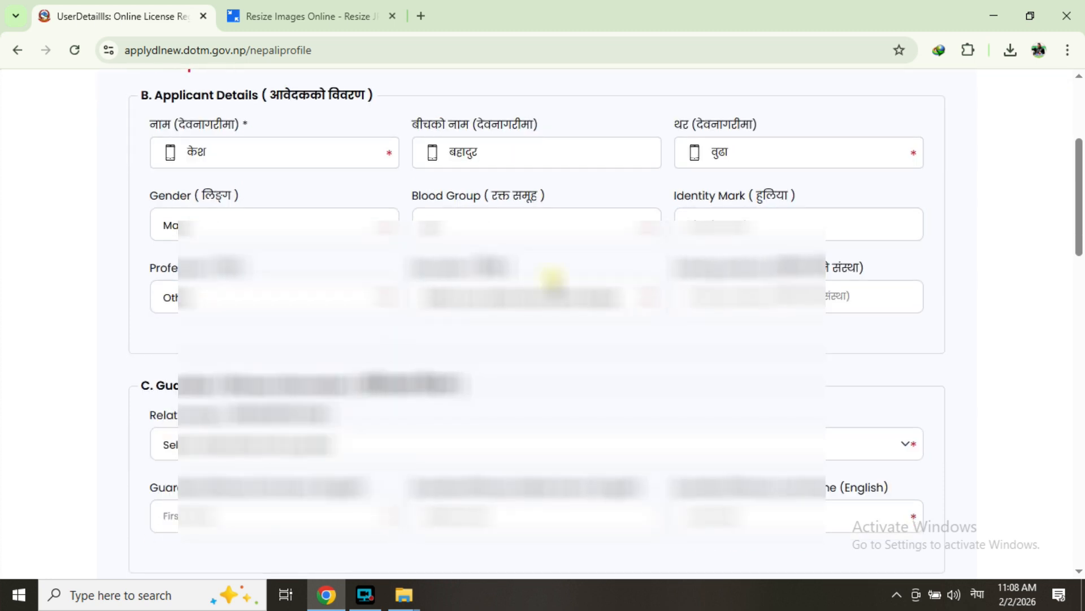
{"action": "left_click", "coordinate": [555, 288]}
{"action": "left_click", "coordinate": [461, 368]}
{"action": "left_click", "coordinate": [763, 305]}
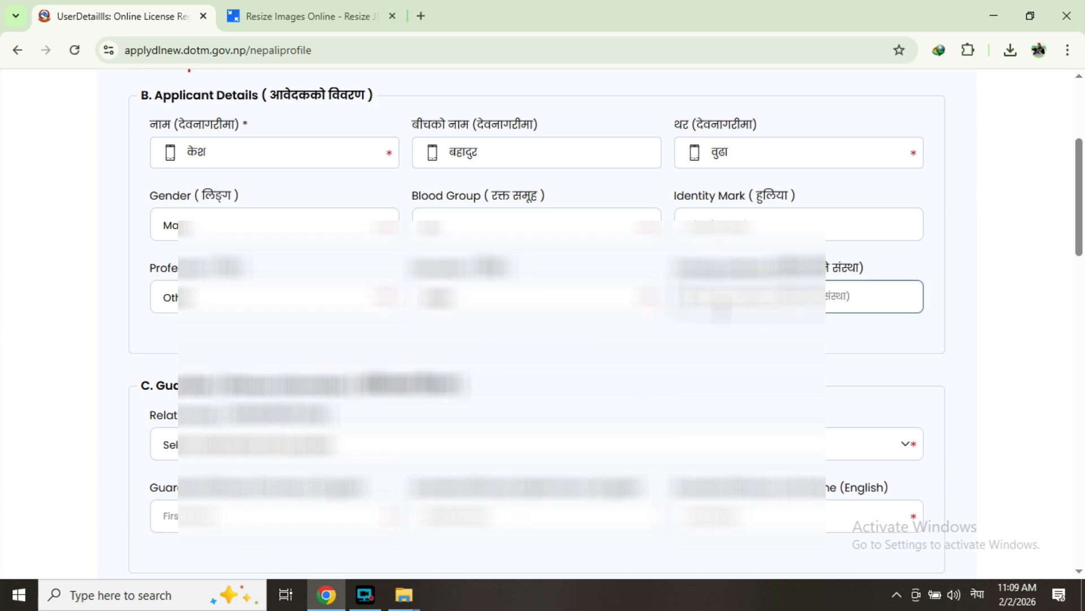
{"action": "scroll", "coordinate": [721, 312], "scroll_direction": "down", "scroll_amount": 3}
- Set Father as guardian relation and enter his first, middle and last names in English
{"action": "left_click", "coordinate": [547, 292]}
{"action": "left_click", "coordinate": [452, 334]}
{"action": "left_click", "coordinate": [279, 363]}
{"action": "type", "text": "ीभपज"}
{"action": "key", "text": "BackSpace"}
{"action": "key", "text": "BackSpace"}
{"action": "key", "text": "BackSpace"}
{"action": "key", "text": "BackSpace"}
{"action": "key", "text": "alt+shift"}
{"action": "key", "text": "Tab"}
{"action": "key", "text": "Tab"}
{"action": "scroll", "coordinate": [542, 339], "scroll_direction": "down", "scroll_amount": 3}
- Choose the permanent address province, district and municipality
{"action": "scroll", "coordinate": [288, 247], "scroll_direction": "down", "scroll_amount": 1}
{"action": "left_click", "coordinate": [412, 306]}
{"action": "left_click", "coordinate": [226, 389]}
{"action": "left_click", "coordinate": [699, 296]}
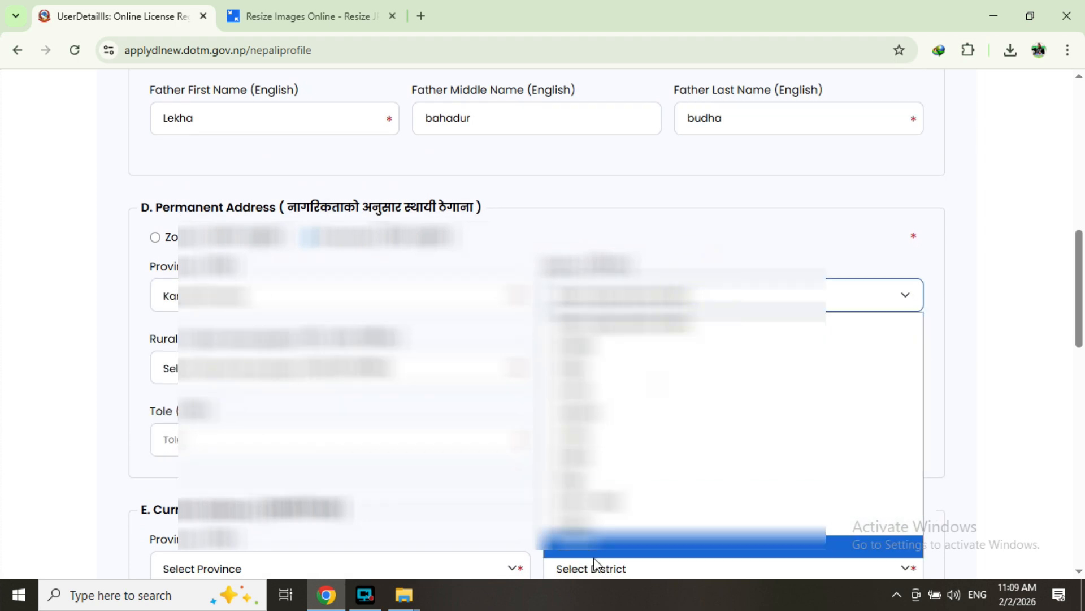
{"action": "left_click", "coordinate": [622, 503]}
{"action": "left_click", "coordinate": [339, 367]}
{"action": "left_click", "coordinate": [266, 484]}
- Fill in the ward number and tole, and mark current address as same as permanent
{"action": "key", "text": "Tab"}
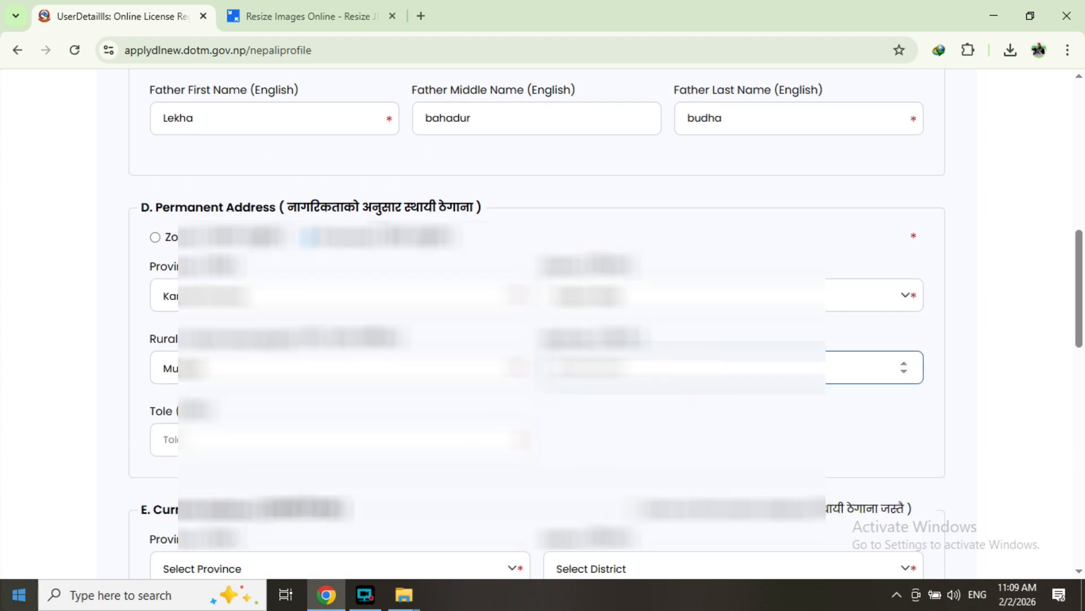
{"action": "type", "text": "8"}
{"action": "left_click", "coordinate": [265, 440]}
{"action": "left_click", "coordinate": [264, 478]}
{"action": "scroll", "coordinate": [279, 419], "scroll_direction": "down", "scroll_amount": 4}
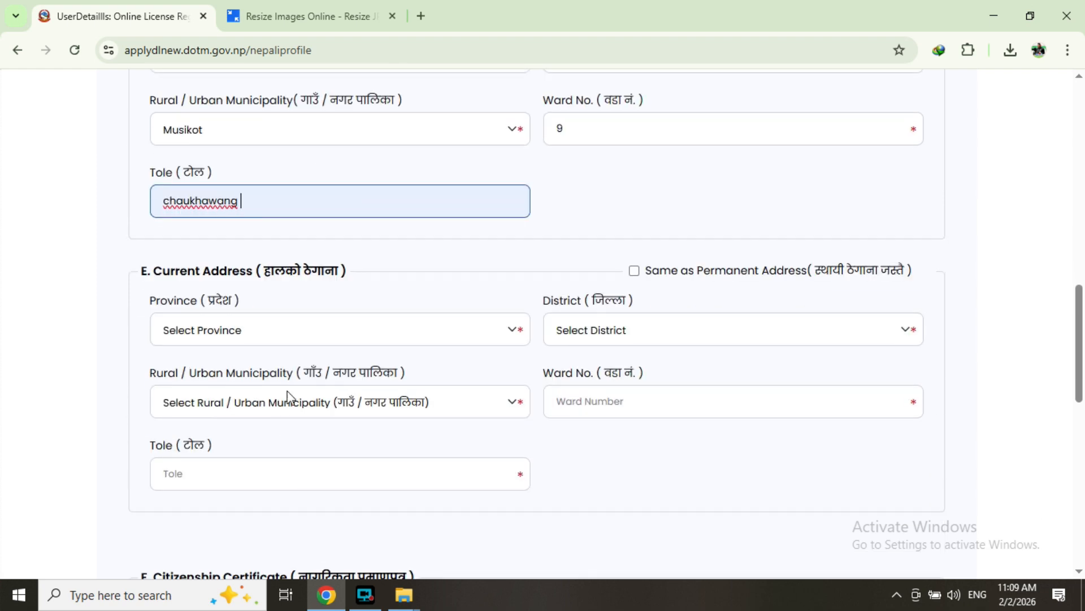
{"action": "left_click", "coordinate": [645, 273]}
{"action": "left_click", "coordinate": [634, 271]}
{"action": "scroll", "coordinate": [610, 308], "scroll_direction": "down", "scroll_amount": 7}
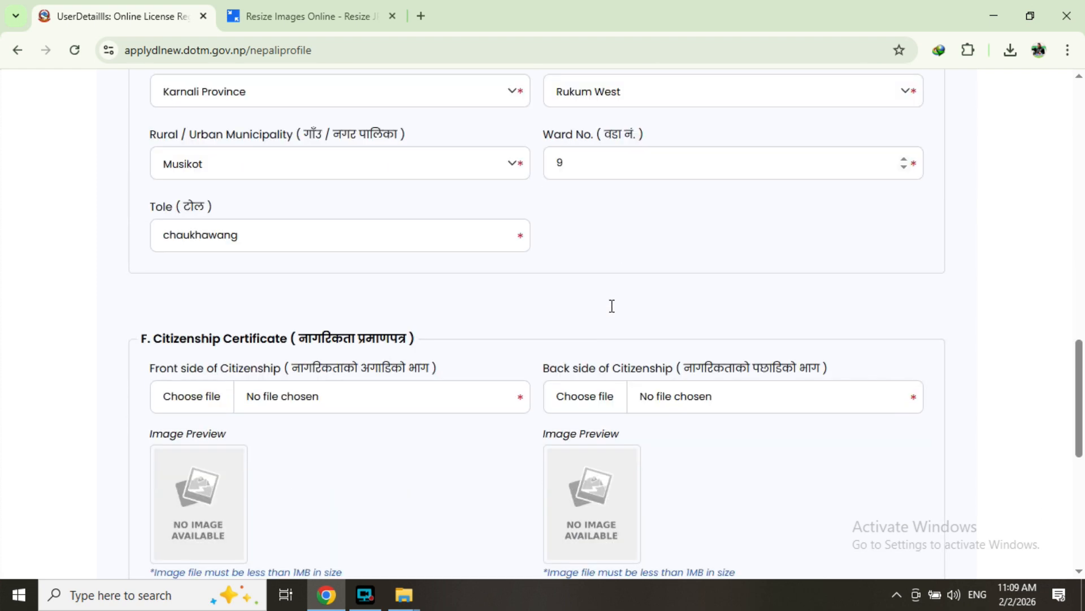
- Attach IMG_0065 from Downloads as the front citizenship image
{"action": "left_click", "coordinate": [206, 237]}
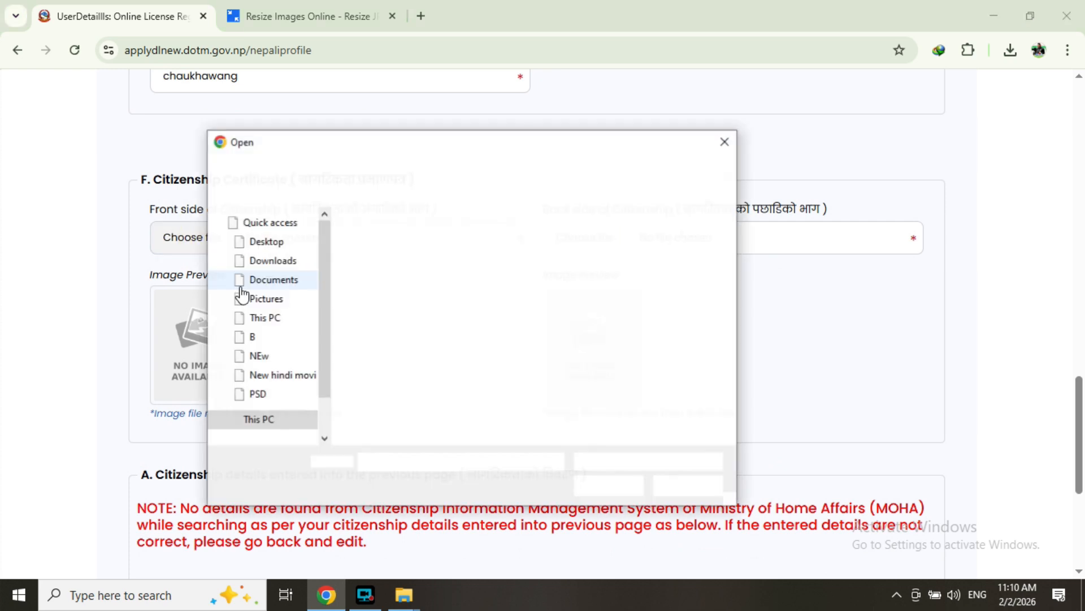
{"action": "left_click", "coordinate": [386, 283]}
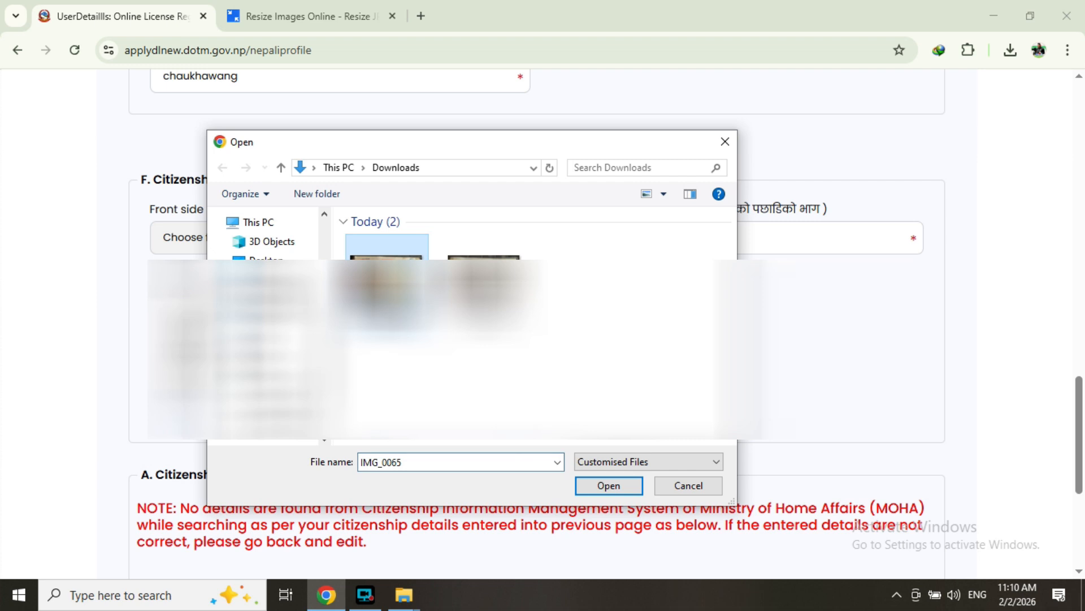
{"action": "left_click", "coordinate": [620, 490]}
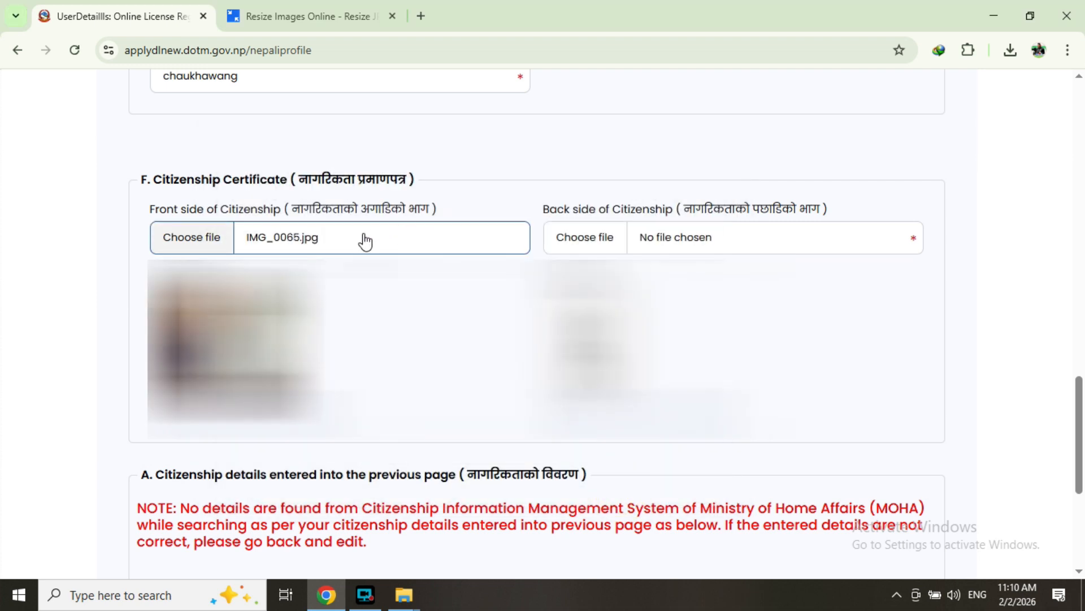
- Attach IMG_0066 as the back citizenship image and continue to the review page
{"action": "left_click", "coordinate": [598, 233]}
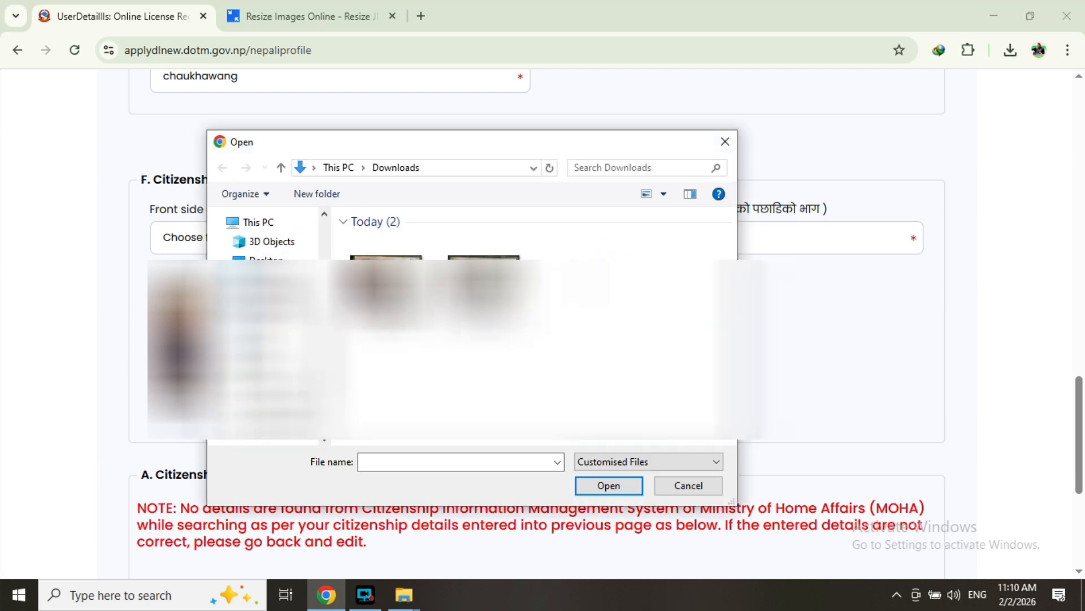
{"action": "left_click", "coordinate": [484, 277]}
{"action": "left_click", "coordinate": [617, 486]}
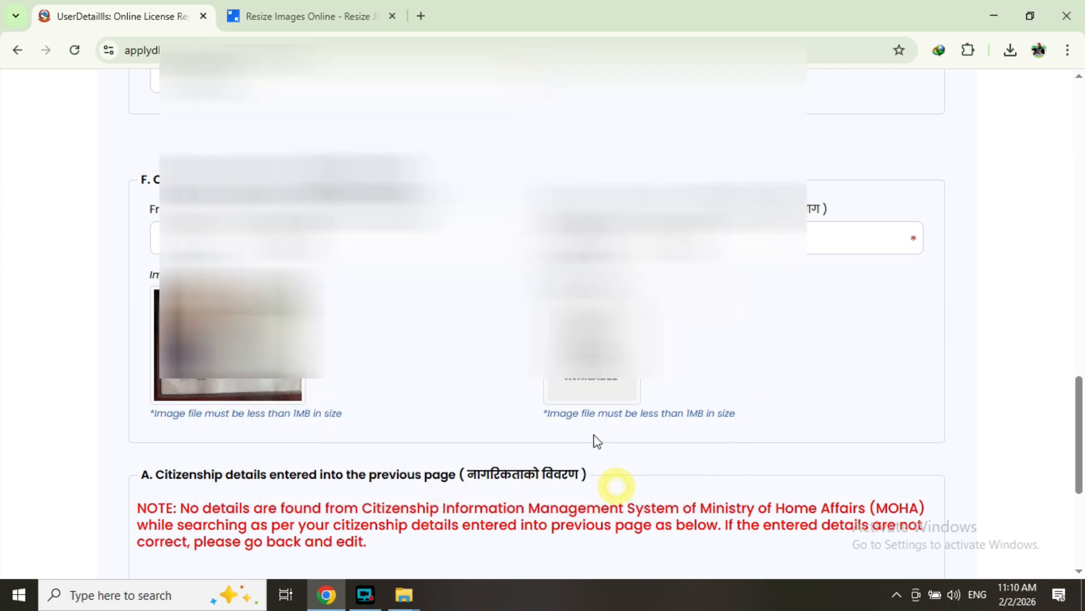
{"action": "scroll", "coordinate": [597, 441], "scroll_direction": "down", "scroll_amount": 5}
{"action": "scroll", "coordinate": [568, 405], "scroll_direction": "up", "scroll_amount": 4}
{"action": "scroll", "coordinate": [571, 404], "scroll_direction": "down", "scroll_amount": 1}
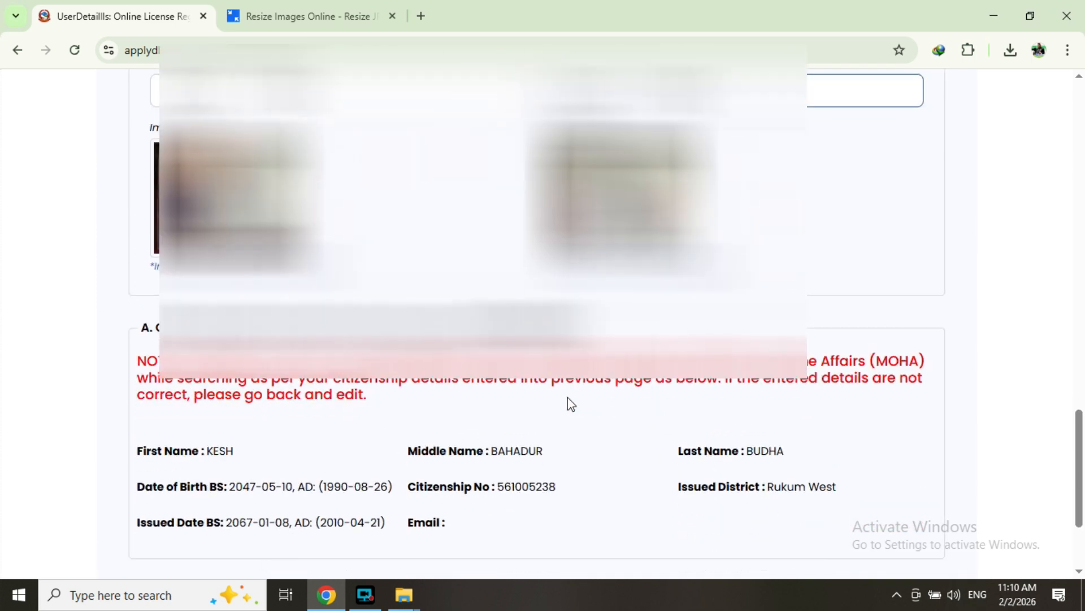
{"action": "scroll", "coordinate": [571, 403], "scroll_direction": "down", "scroll_amount": 1}
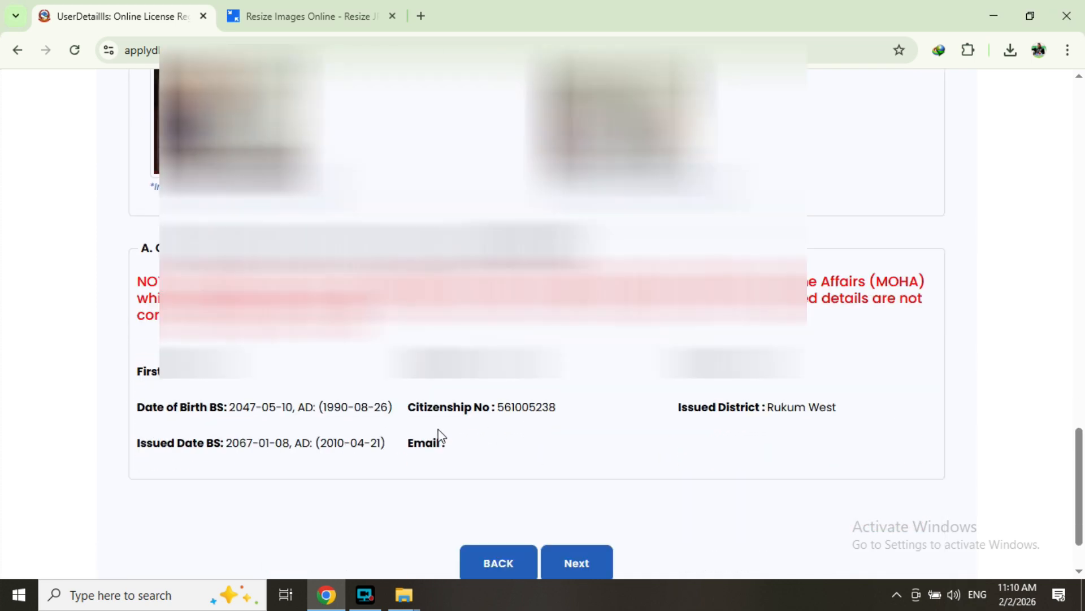
{"action": "scroll", "coordinate": [601, 469], "scroll_direction": "down", "scroll_amount": 1}
{"action": "left_click", "coordinate": [579, 485]}
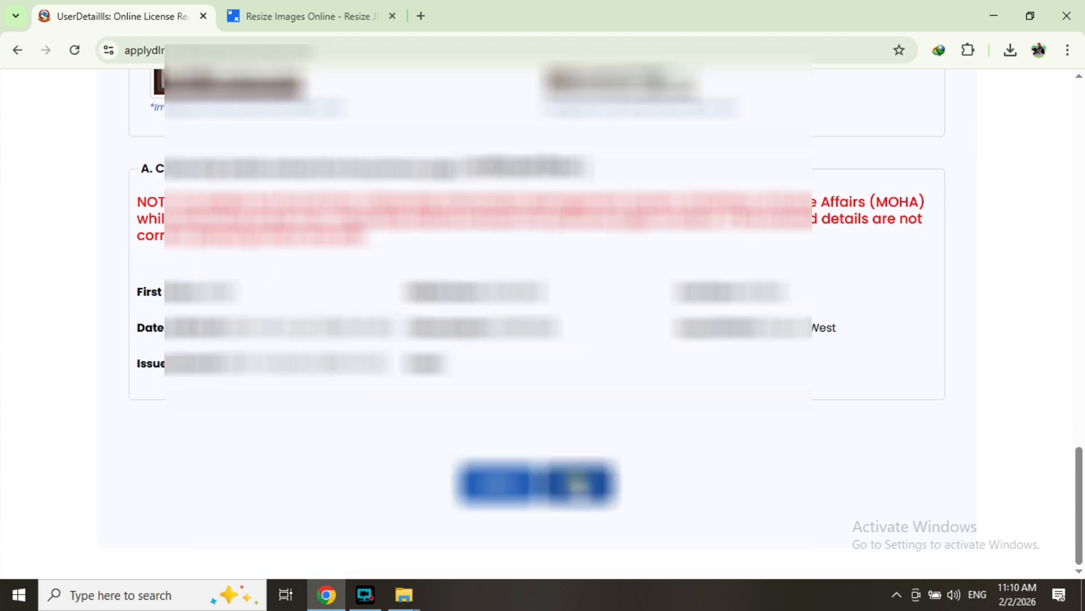
- Tick the declaration checkbox, submit the applicant details and confirm with OK
{"action": "scroll", "coordinate": [516, 431], "scroll_direction": "down", "scroll_amount": 6}
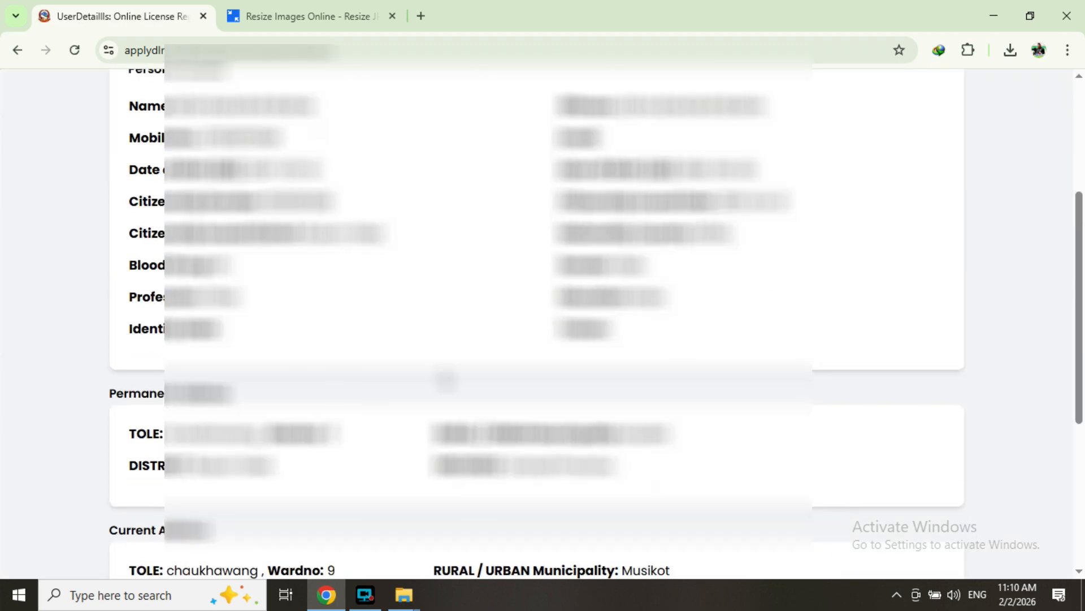
{"action": "scroll", "coordinate": [537, 323], "scroll_direction": "up", "scroll_amount": 3}
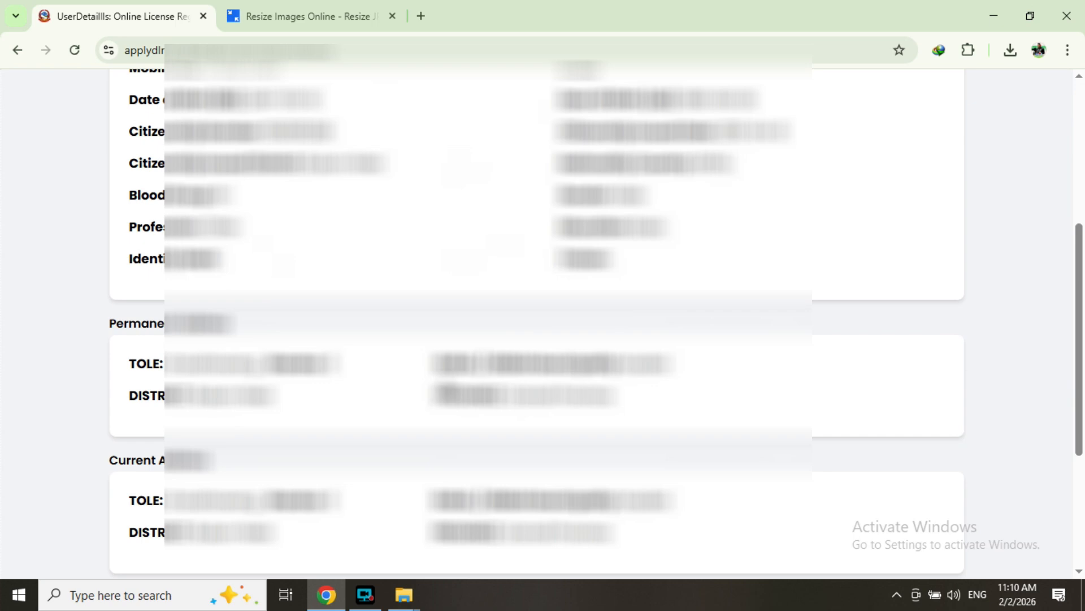
{"action": "scroll", "coordinate": [595, 319], "scroll_direction": "down", "scroll_amount": 1}
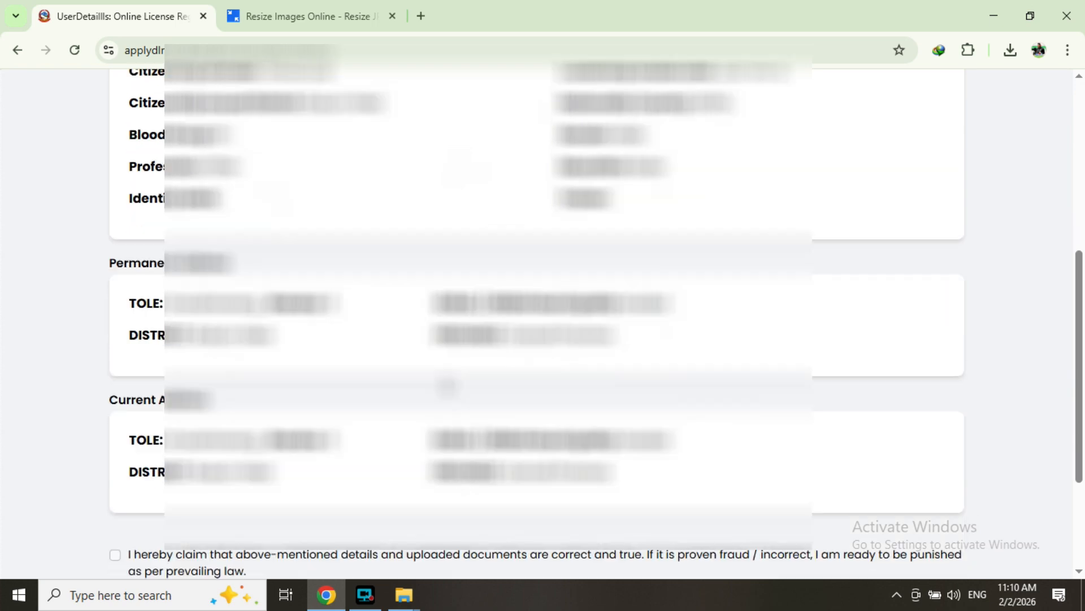
{"action": "scroll", "coordinate": [537, 322], "scroll_direction": "down", "scroll_amount": 1}
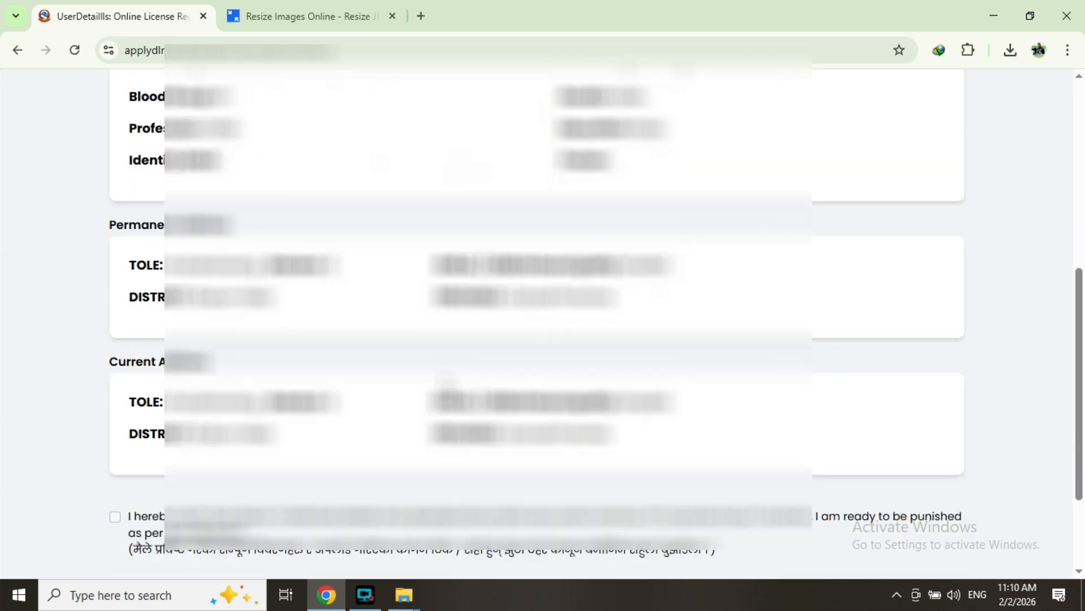
{"action": "scroll", "coordinate": [537, 323], "scroll_direction": "down", "scroll_amount": 3}
{"action": "left_click", "coordinate": [629, 480]}
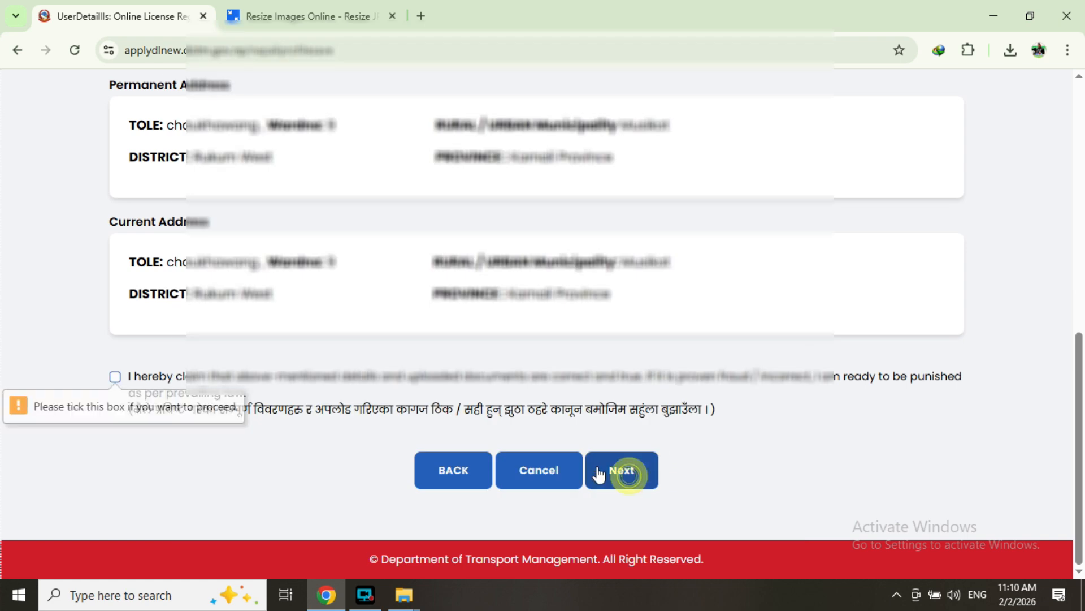
{"action": "scroll", "coordinate": [226, 383], "scroll_direction": "up", "scroll_amount": 2}
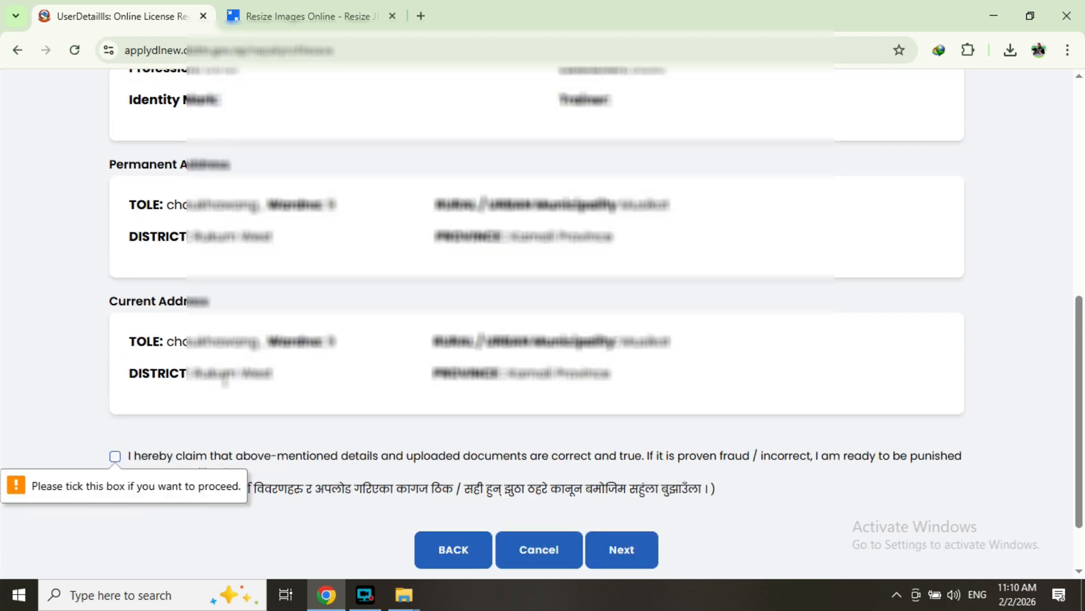
{"action": "scroll", "coordinate": [225, 379], "scroll_direction": "up", "scroll_amount": 5}
{"action": "scroll", "coordinate": [225, 378], "scroll_direction": "down", "scroll_amount": 8}
{"action": "left_click", "coordinate": [115, 376]}
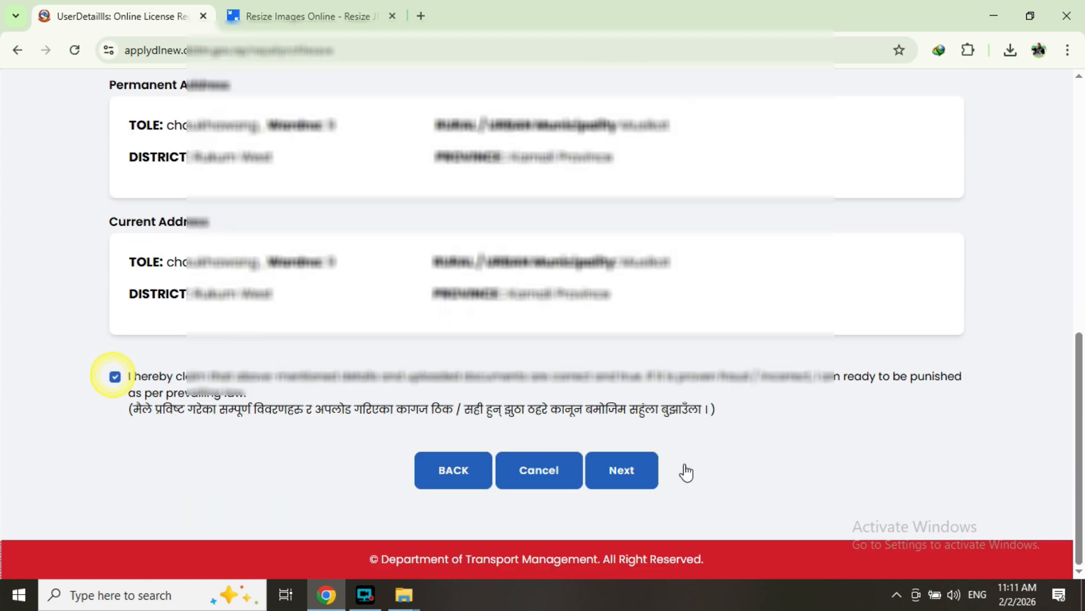
{"action": "left_click", "coordinate": [628, 473]}
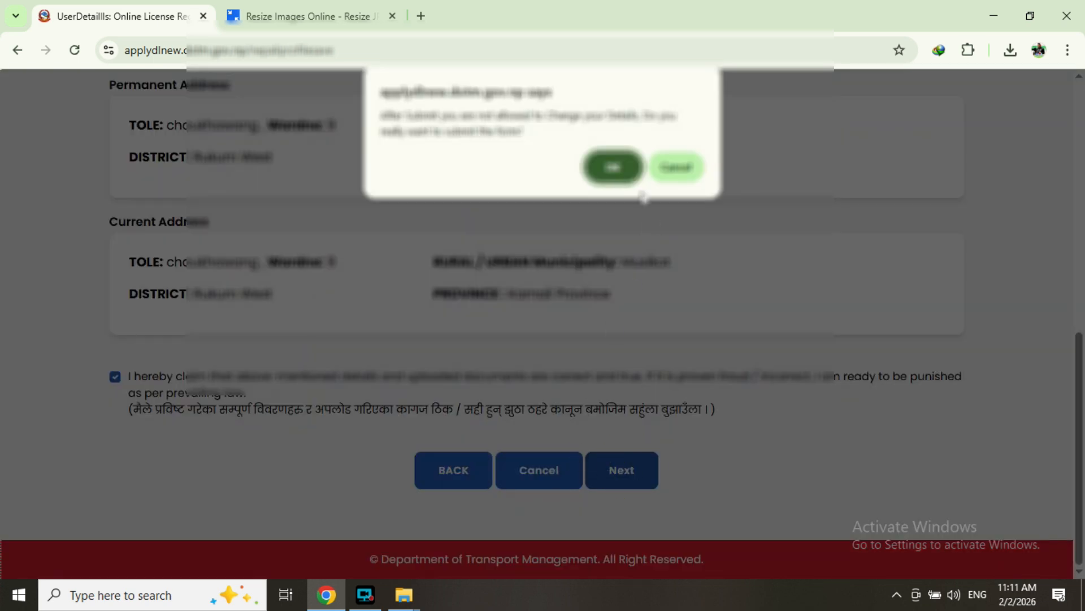
{"action": "left_click", "coordinate": [613, 170]}
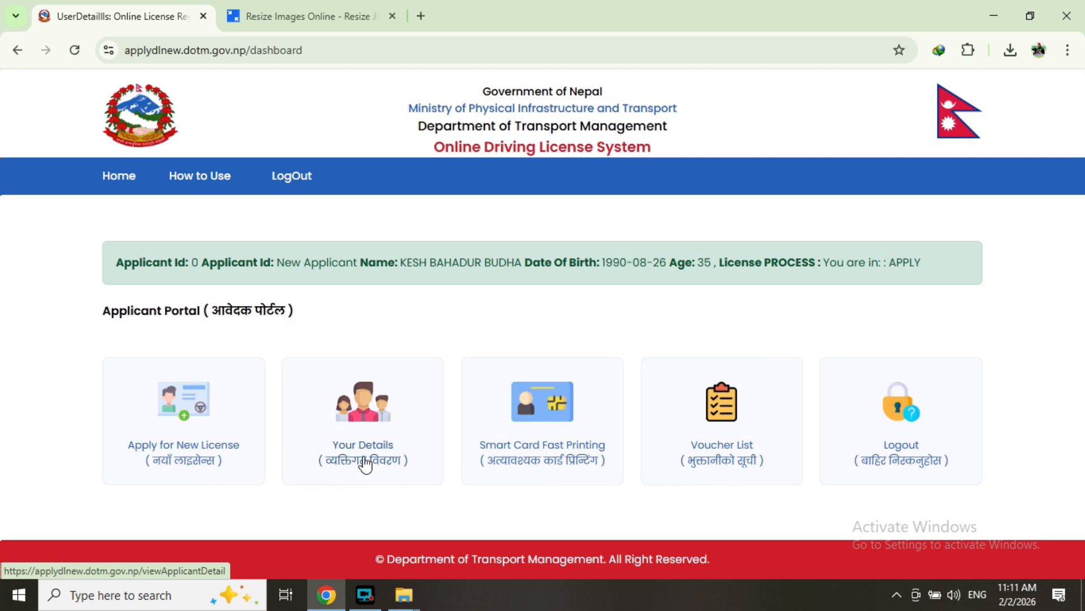
- Apply for a new licence with health checkup at the Transport Management Office, confirming with OK
{"action": "left_click", "coordinate": [192, 444]}
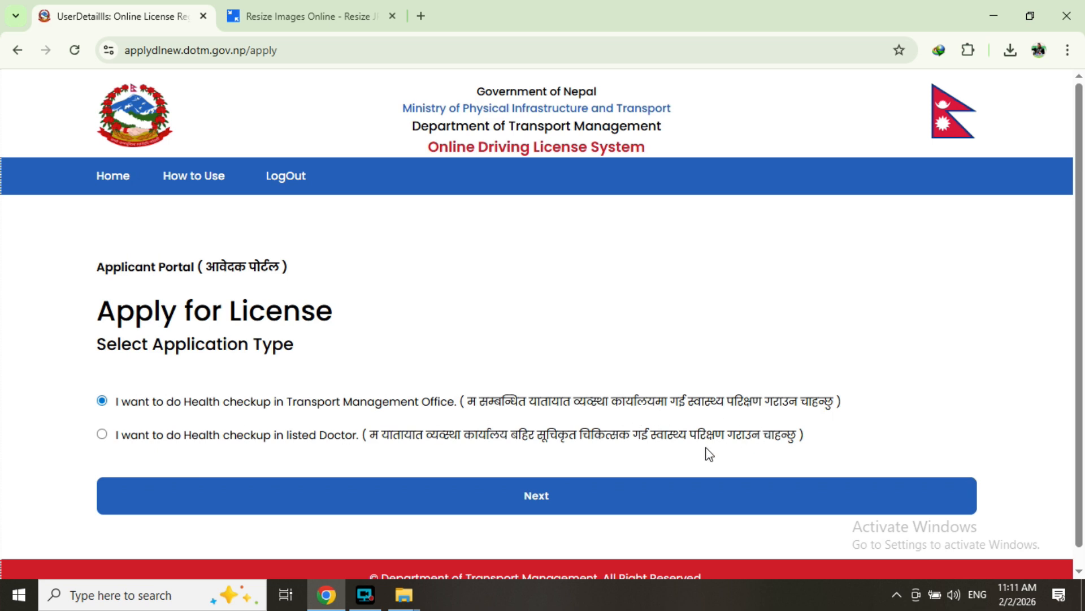
{"action": "left_click", "coordinate": [559, 492]}
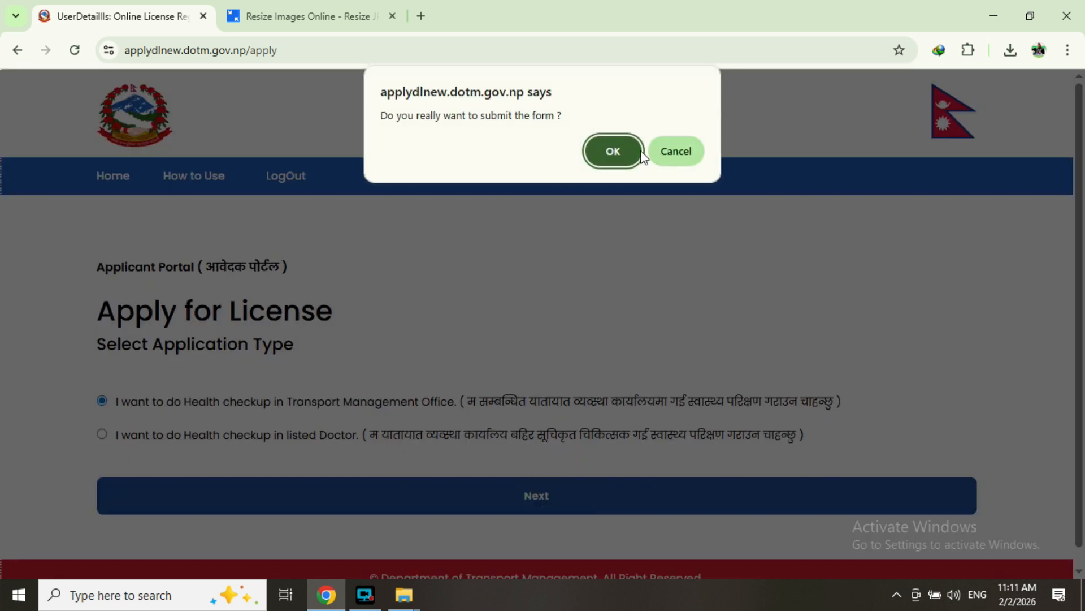
{"action": "left_click", "coordinate": [622, 152]}
{"action": "scroll", "coordinate": [485, 358], "scroll_direction": "down", "scroll_amount": 2}
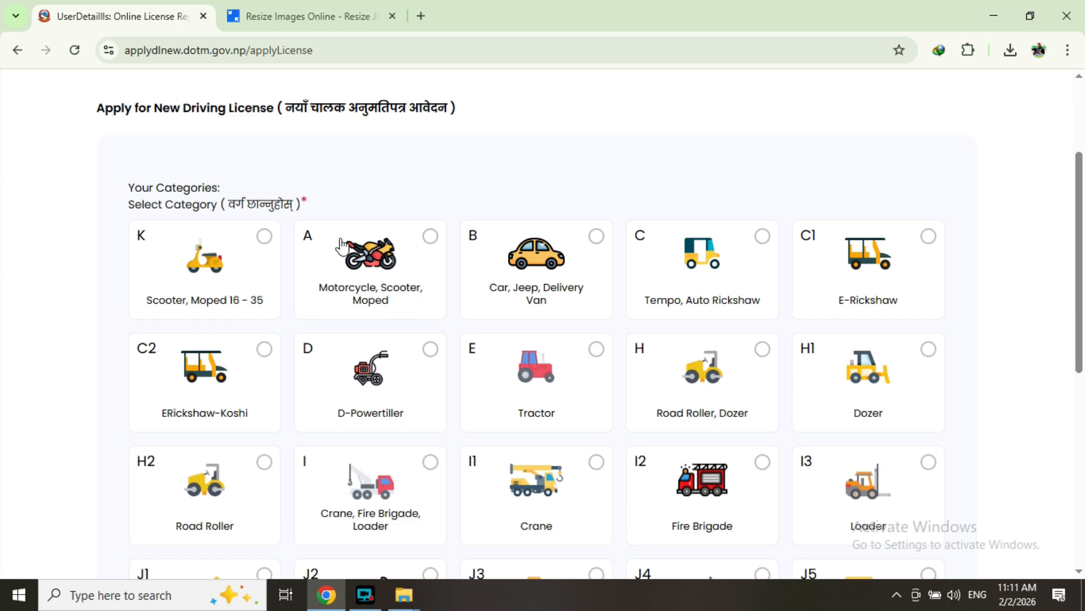
- Select category A (motorcycle, scooter, moped)
{"action": "left_click", "coordinate": [431, 236]}
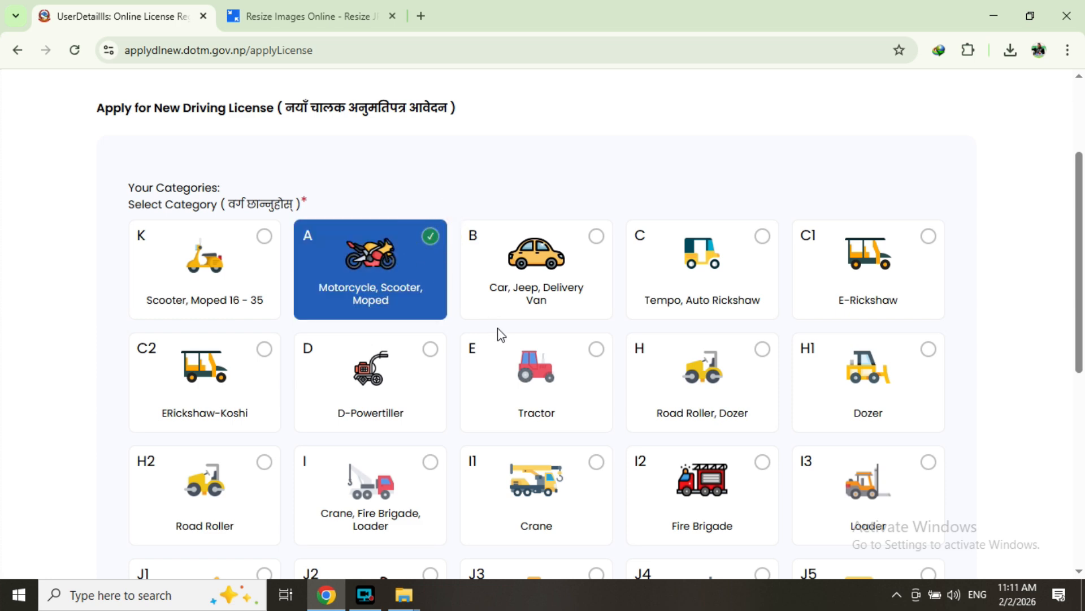
{"action": "scroll", "coordinate": [388, 330], "scroll_direction": "down", "scroll_amount": 4}
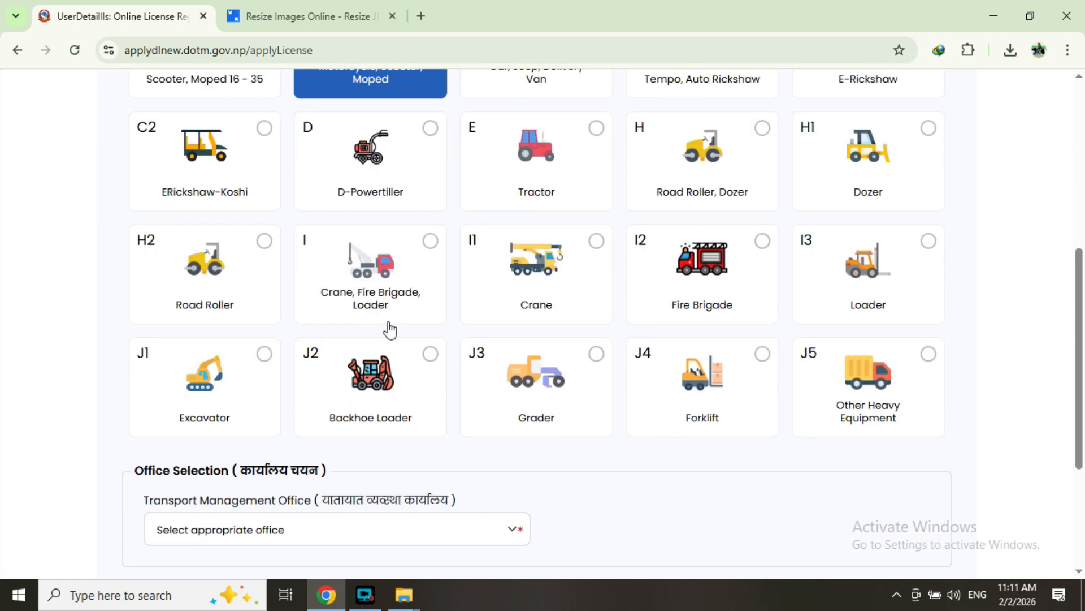
{"action": "scroll", "coordinate": [422, 329], "scroll_direction": "up", "scroll_amount": 5}
{"action": "scroll", "coordinate": [389, 333], "scroll_direction": "down", "scroll_amount": 9}
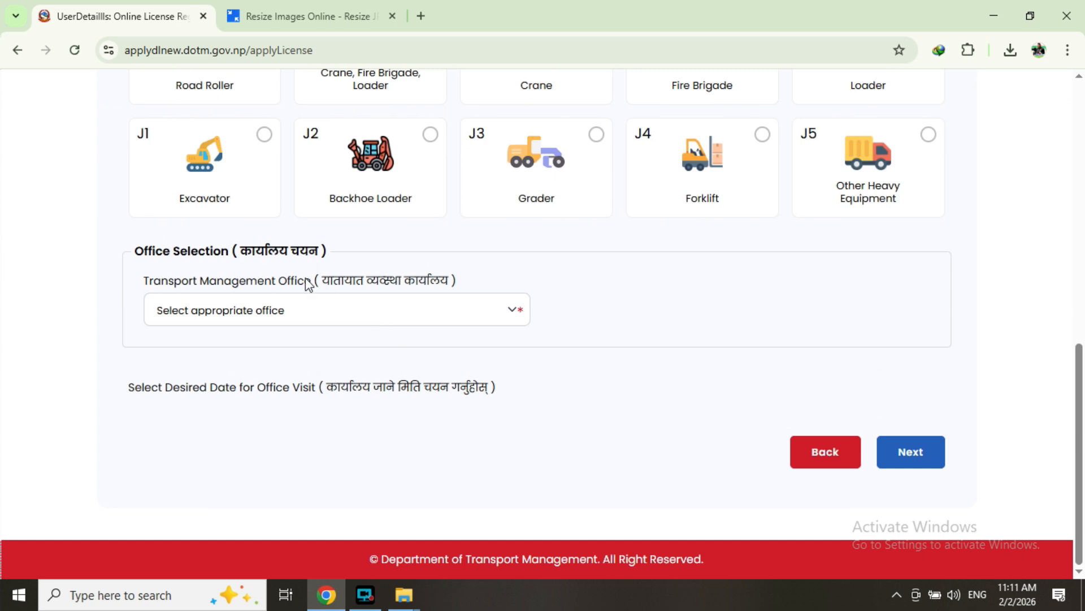
- Choose the Chaurjahari Transport Management Service Office and 2026-02-17 visit date, then submit and confirm
{"action": "left_click", "coordinate": [506, 308]}
{"action": "scroll", "coordinate": [247, 164], "scroll_direction": "down", "scroll_amount": 5}
{"action": "scroll", "coordinate": [236, 160], "scroll_direction": "down", "scroll_amount": 5}
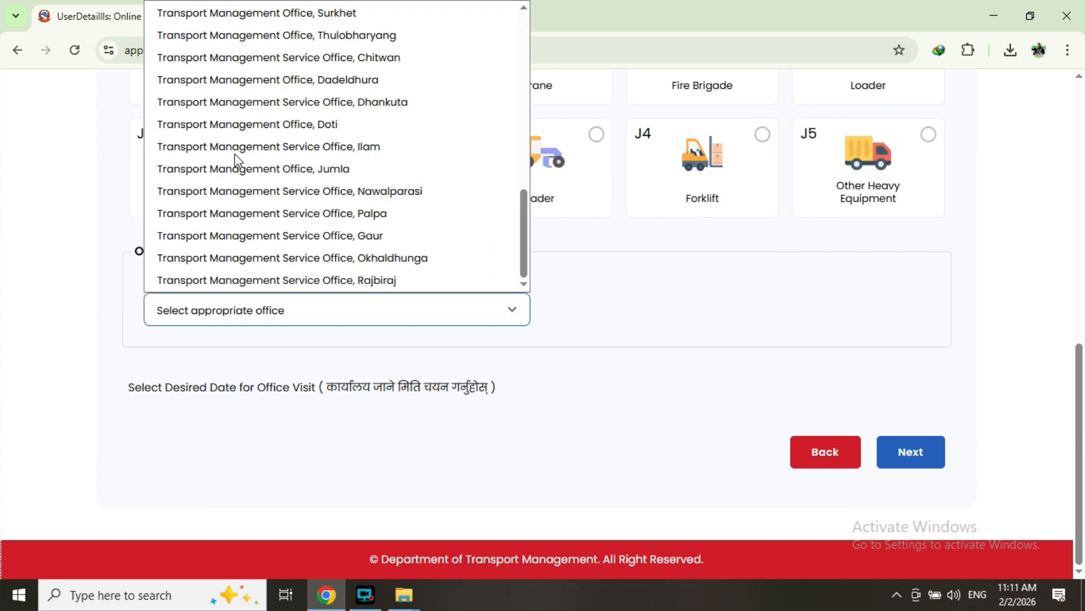
{"action": "scroll", "coordinate": [294, 181], "scroll_direction": "up", "scroll_amount": 12}
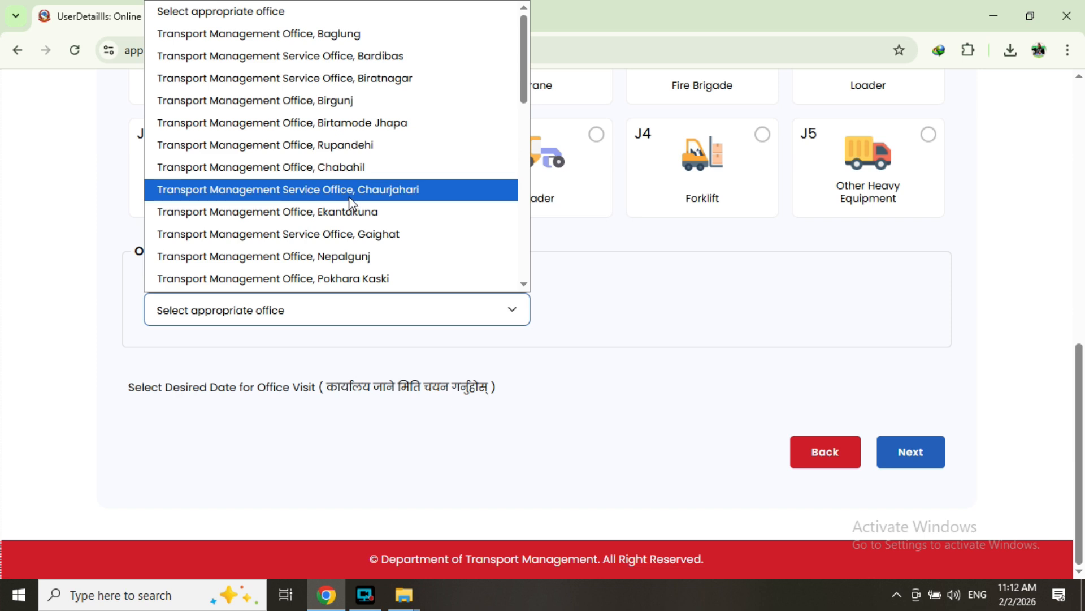
{"action": "left_click", "coordinate": [348, 190]}
{"action": "scroll", "coordinate": [322, 232], "scroll_direction": "down", "scroll_amount": 3}
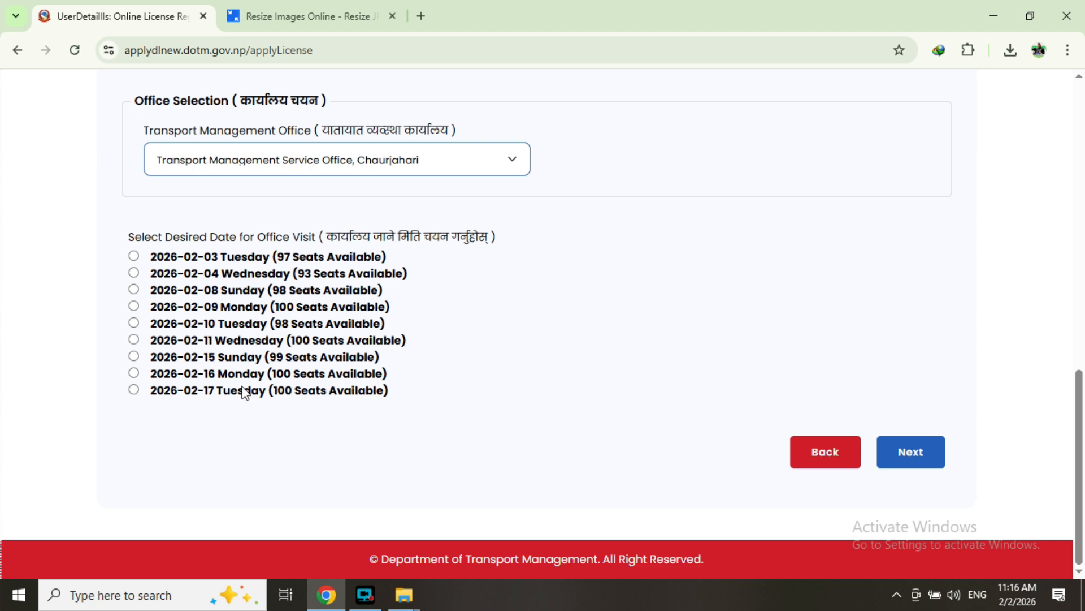
{"action": "left_click", "coordinate": [134, 391]}
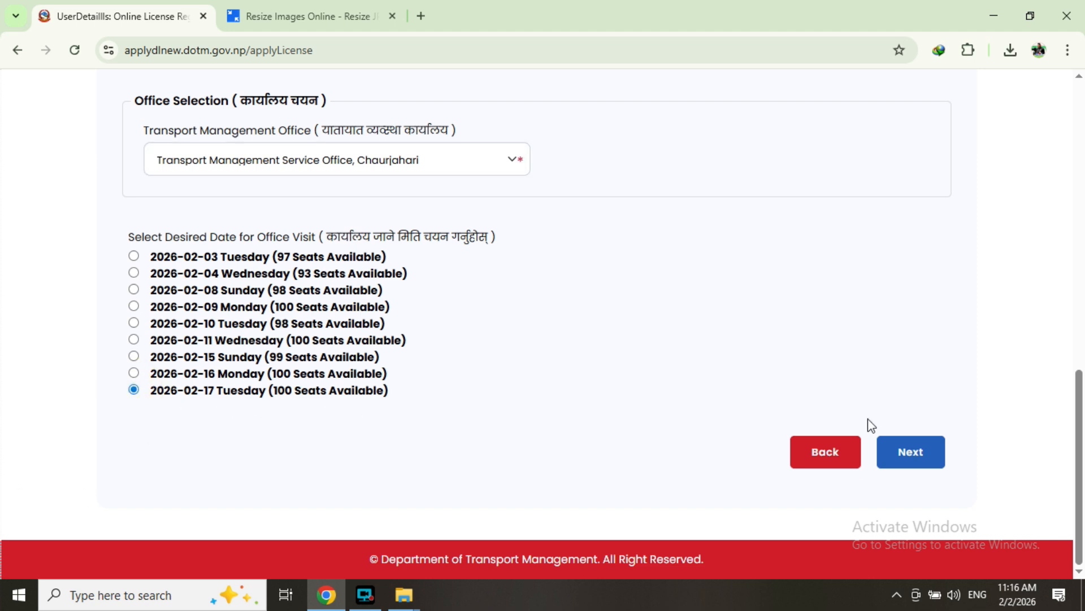
{"action": "left_click", "coordinate": [917, 456]}
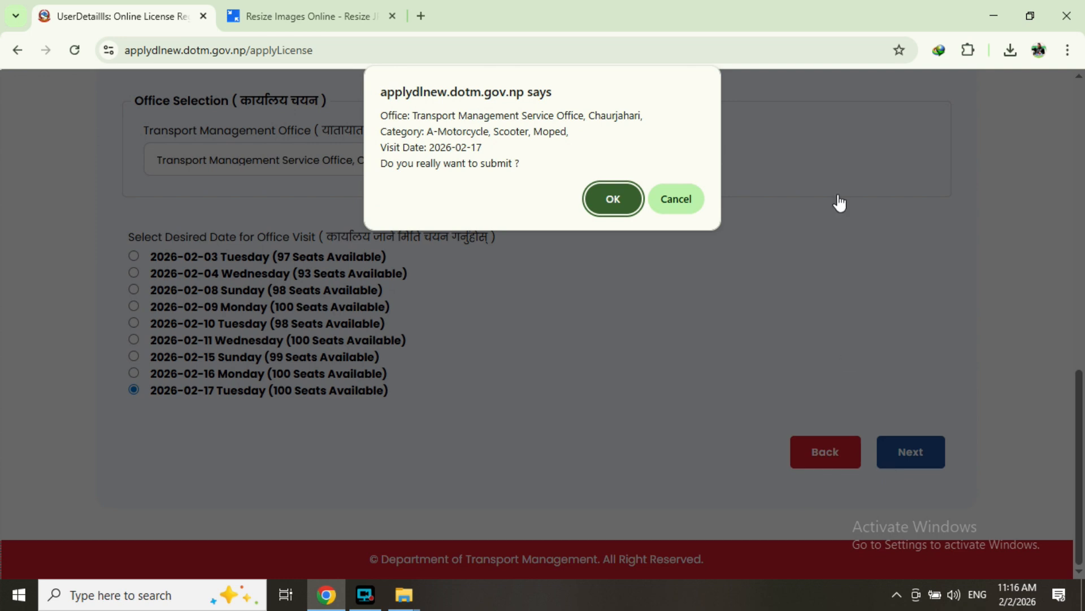
{"action": "left_click", "coordinate": [612, 200]}
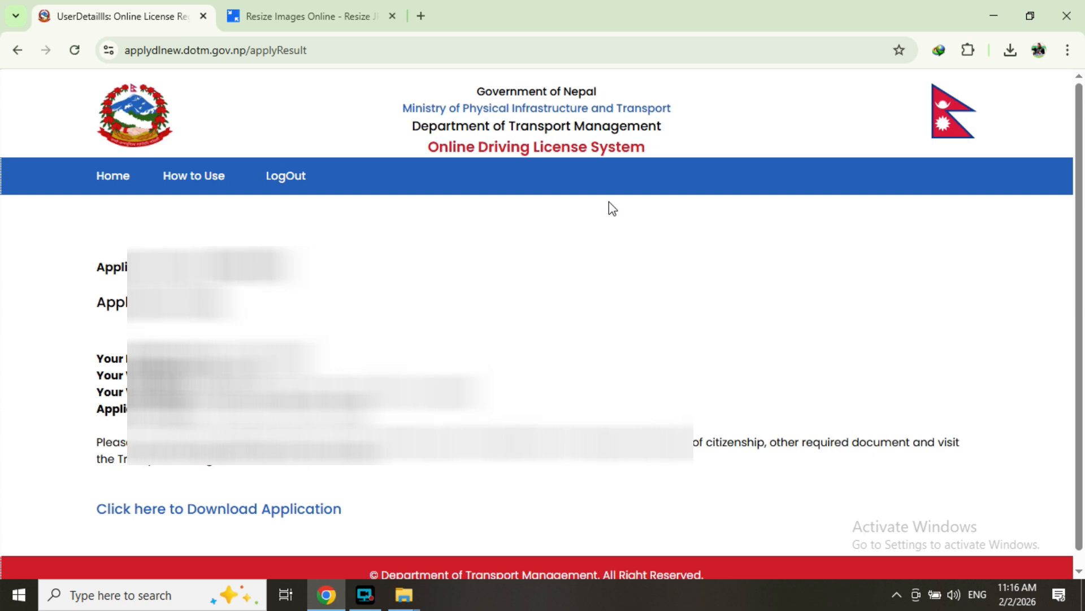
- Download the submitted application report (8.14 KB) from the result page
{"action": "scroll", "coordinate": [609, 205], "scroll_direction": "down", "scroll_amount": 1}
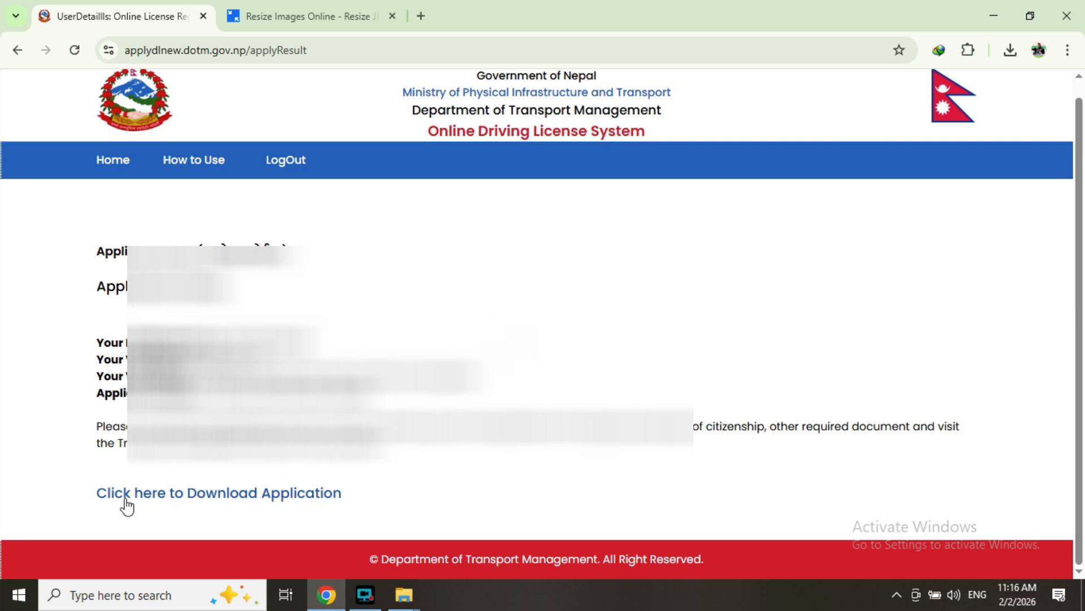
{"action": "left_click", "coordinate": [175, 495]}
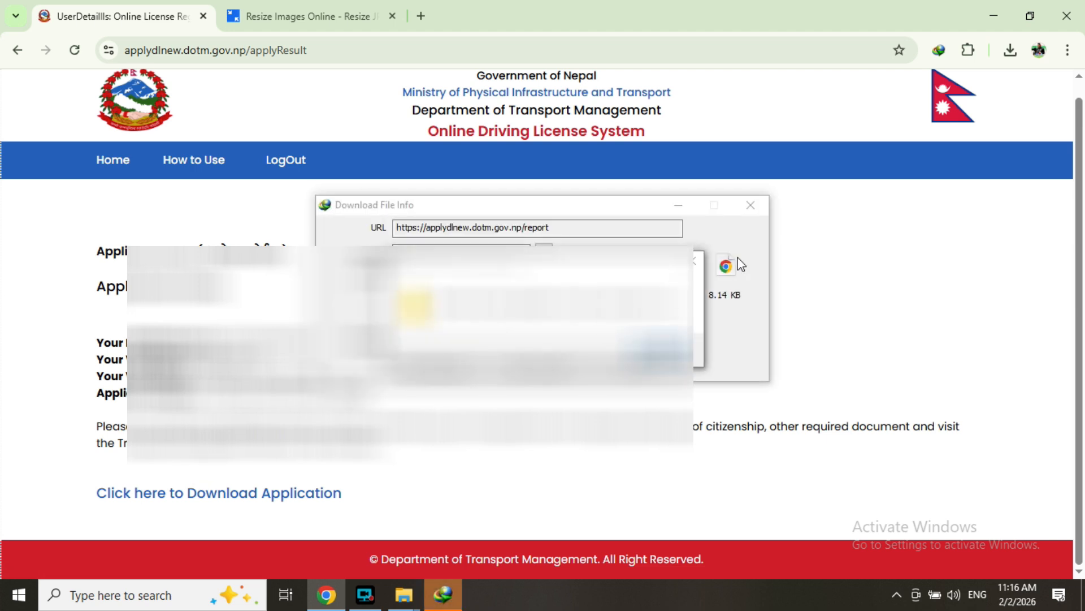
{"action": "left_click", "coordinate": [695, 264]}
- Save the appointment PDF to the Desktop in IDM and start its 8.14 KB download
{"action": "left_click", "coordinate": [694, 264]}
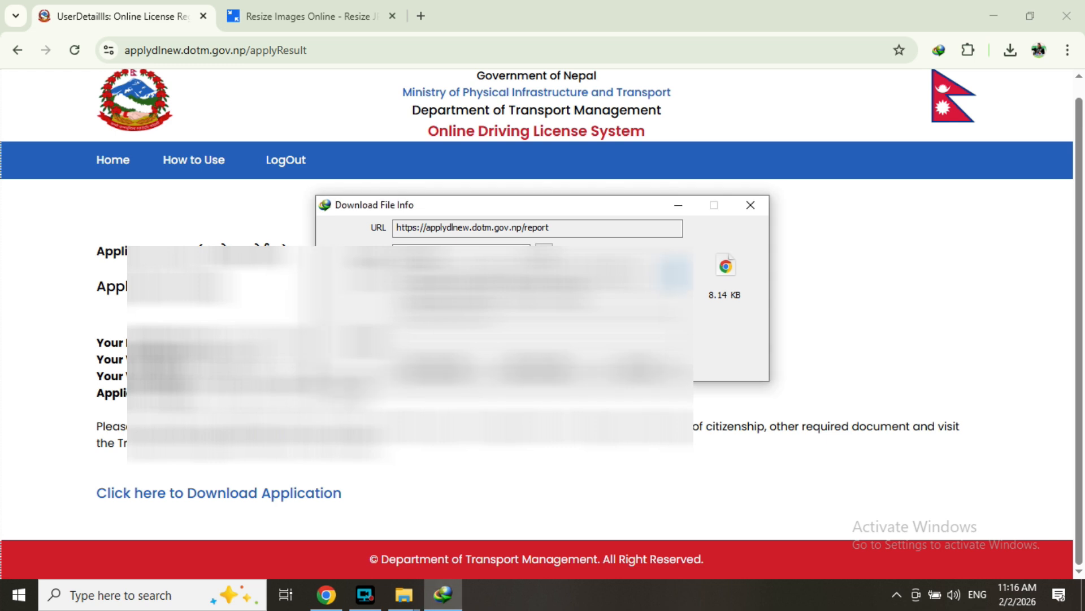
{"action": "left_click", "coordinate": [677, 275]}
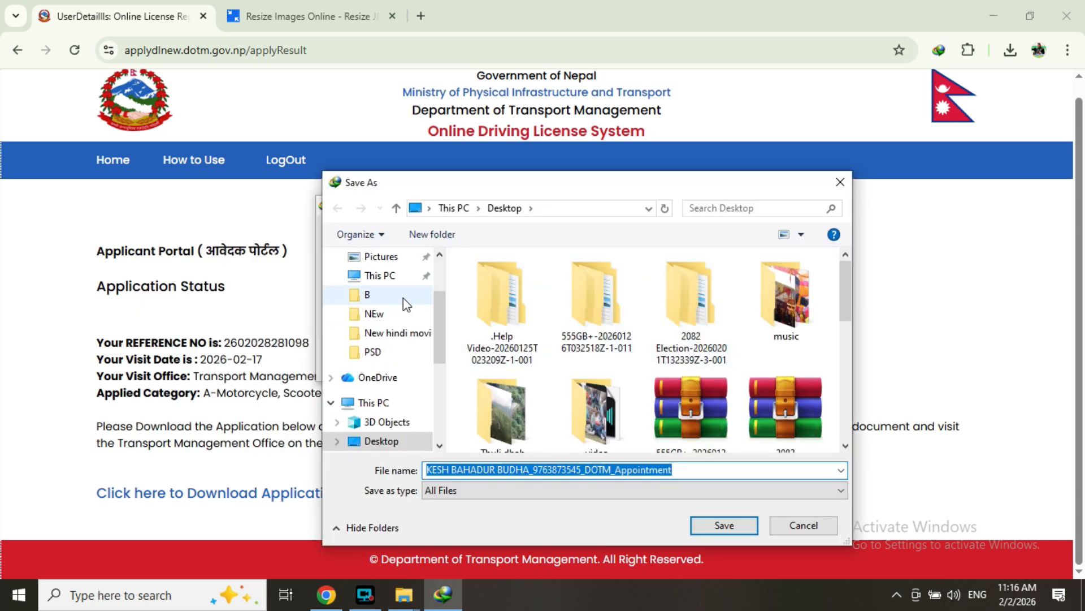
{"action": "scroll", "coordinate": [373, 339], "scroll_direction": "down", "scroll_amount": 1}
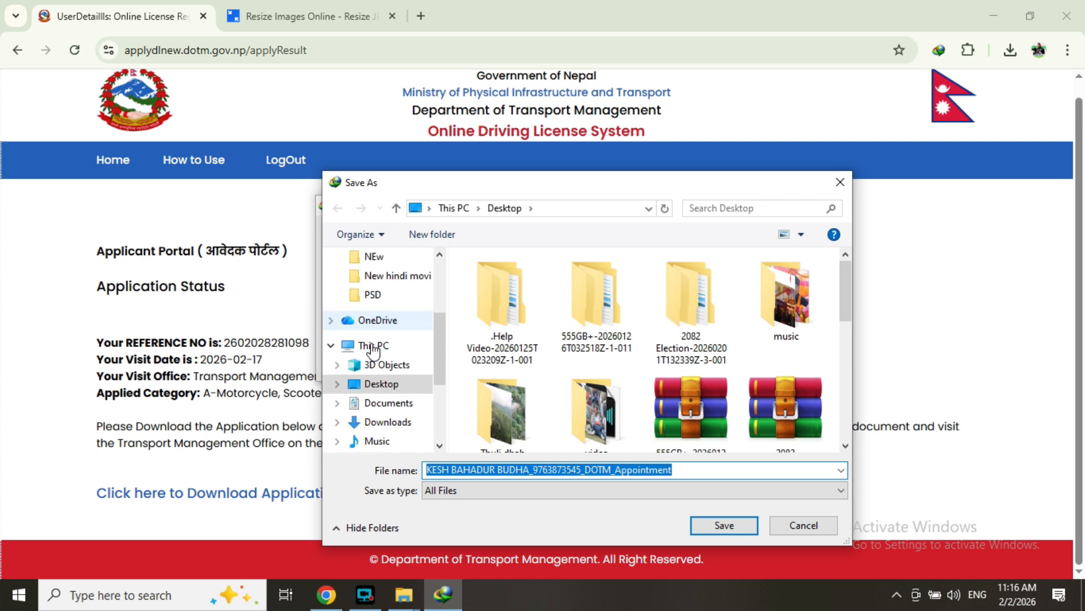
{"action": "left_click", "coordinate": [403, 388]}
{"action": "scroll", "coordinate": [562, 356], "scroll_direction": "down", "scroll_amount": 5}
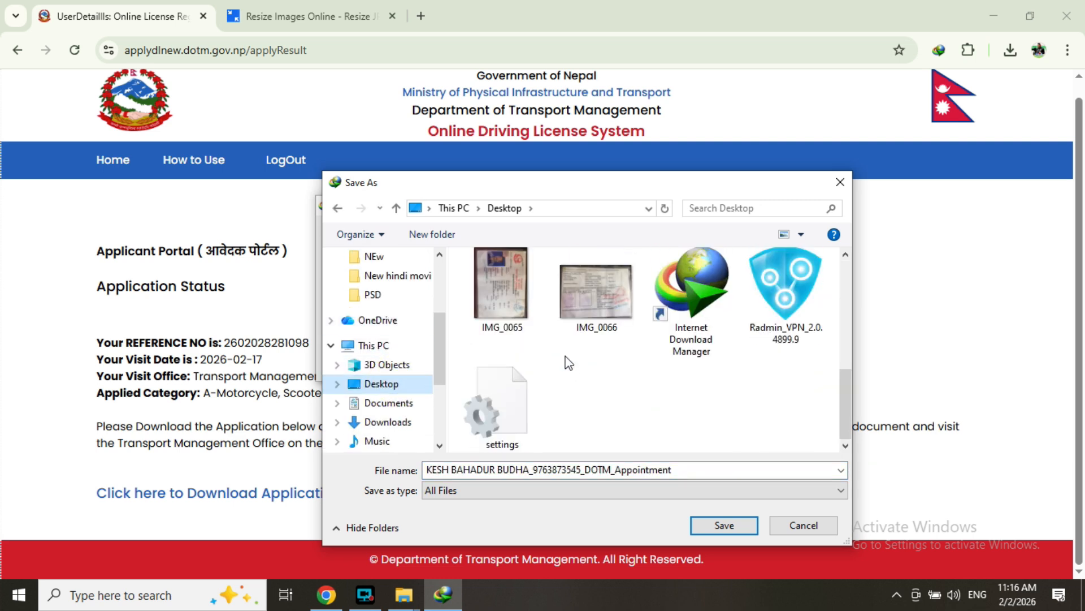
{"action": "left_click", "coordinate": [729, 524]}
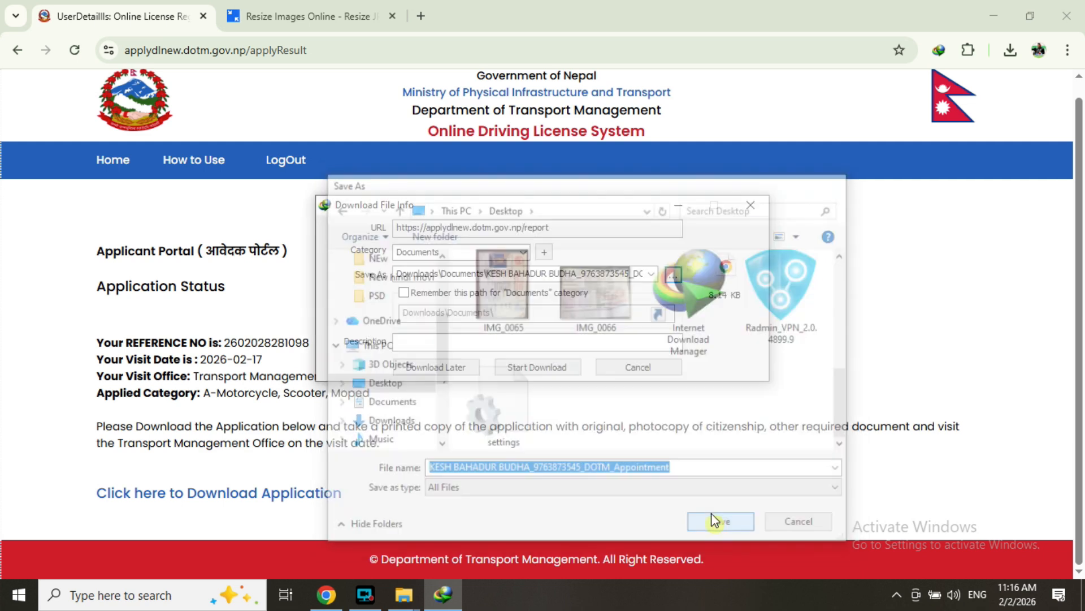
{"action": "left_click", "coordinate": [619, 376]}
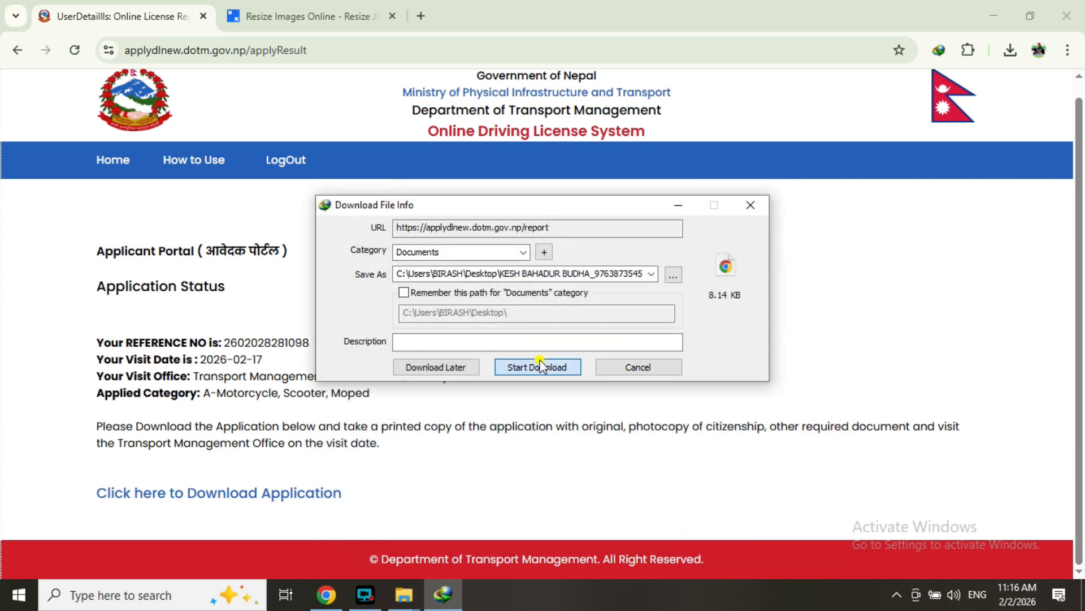
{"action": "left_click", "coordinate": [546, 367]}
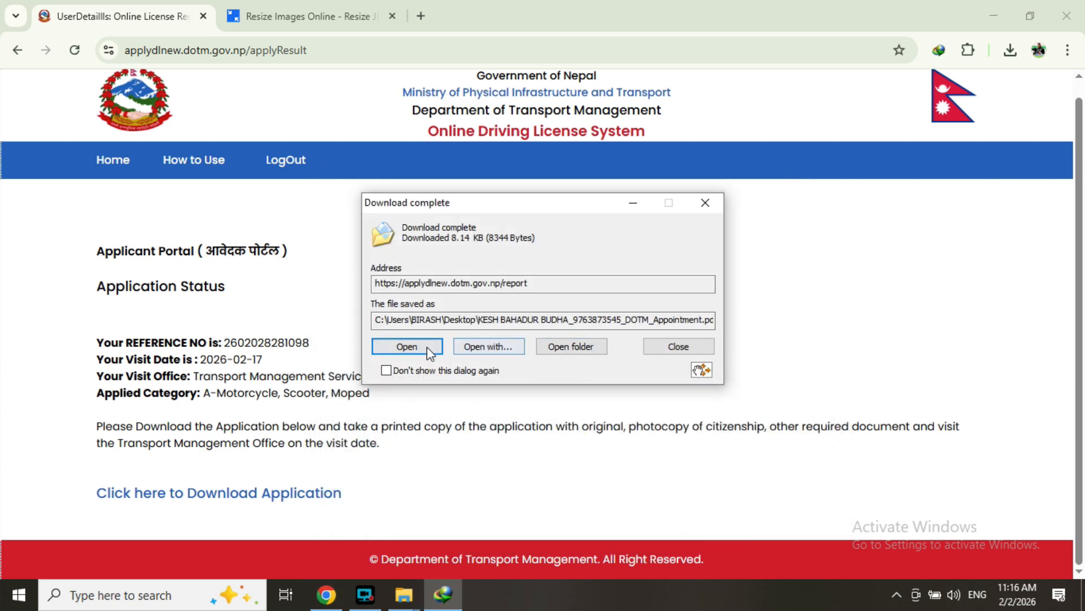
- Show the downloaded PDF in its folder, then minimize Chrome and close the Explorer windows
{"action": "left_click", "coordinate": [578, 343]}
{"action": "left_click", "coordinate": [992, 12]}
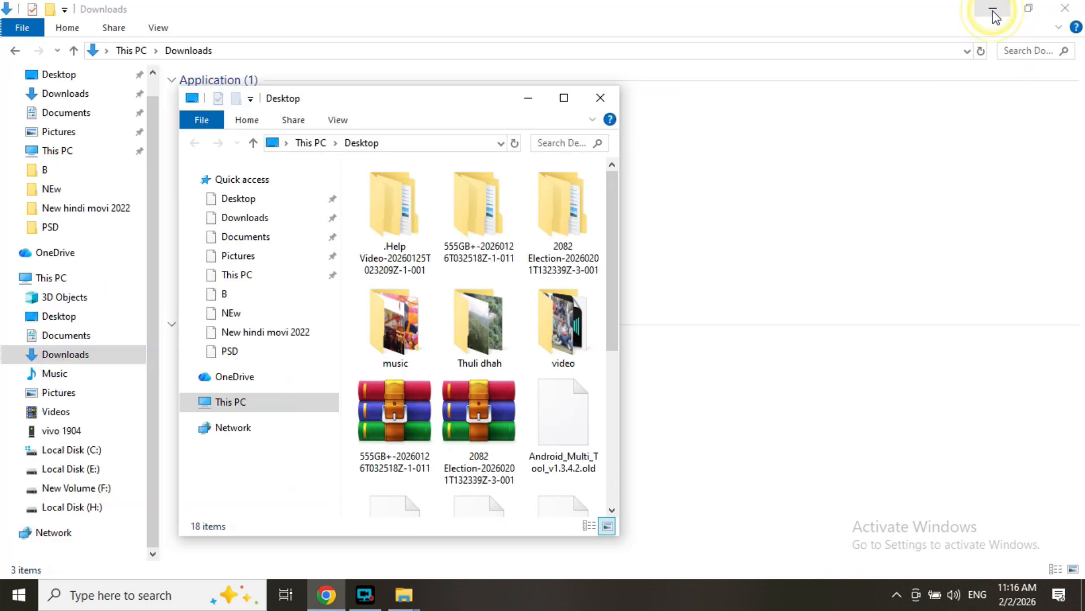
{"action": "left_click", "coordinate": [1064, 9]}
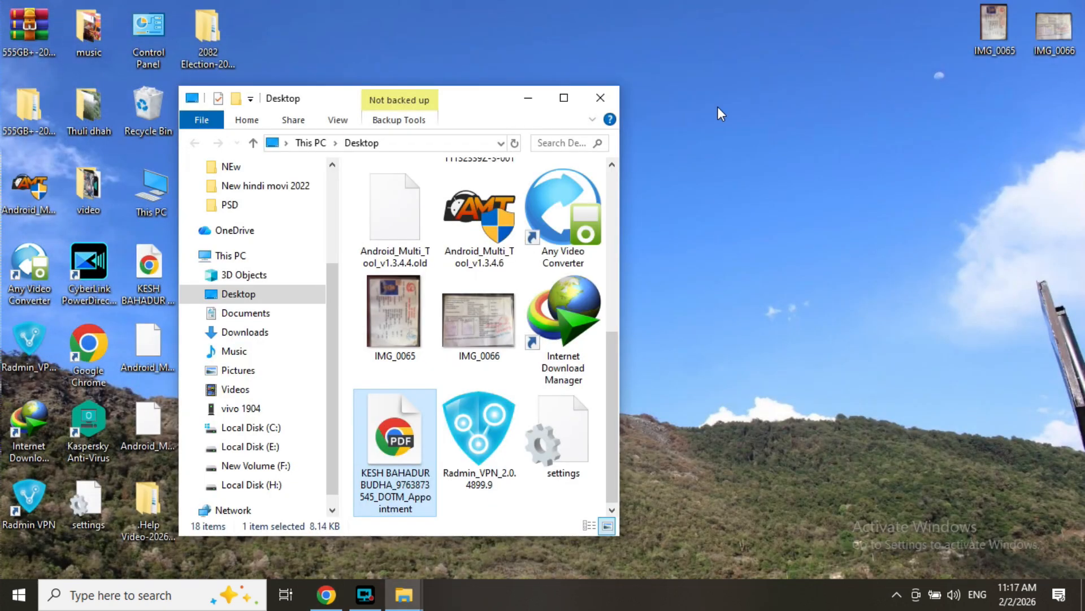
{"action": "left_click", "coordinate": [599, 98]}
- Refresh the desktop and open the appointment PDF from its Desktop icon
{"action": "right_click", "coordinate": [695, 102]}
{"action": "left_click", "coordinate": [768, 157]}
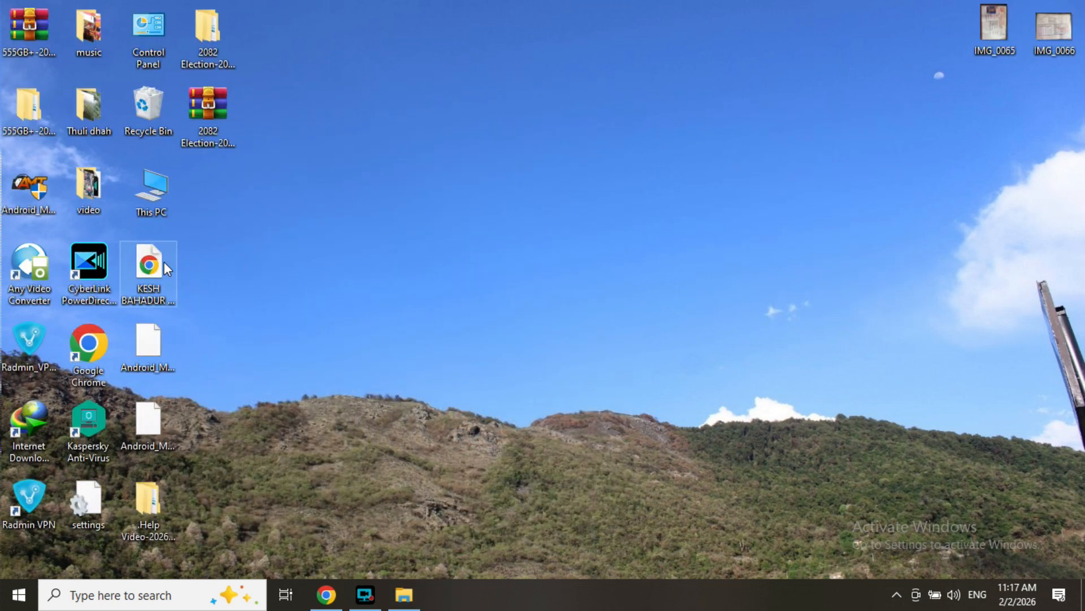
{"action": "left_click", "coordinate": [160, 268]}
{"action": "double_click", "coordinate": [160, 268]}
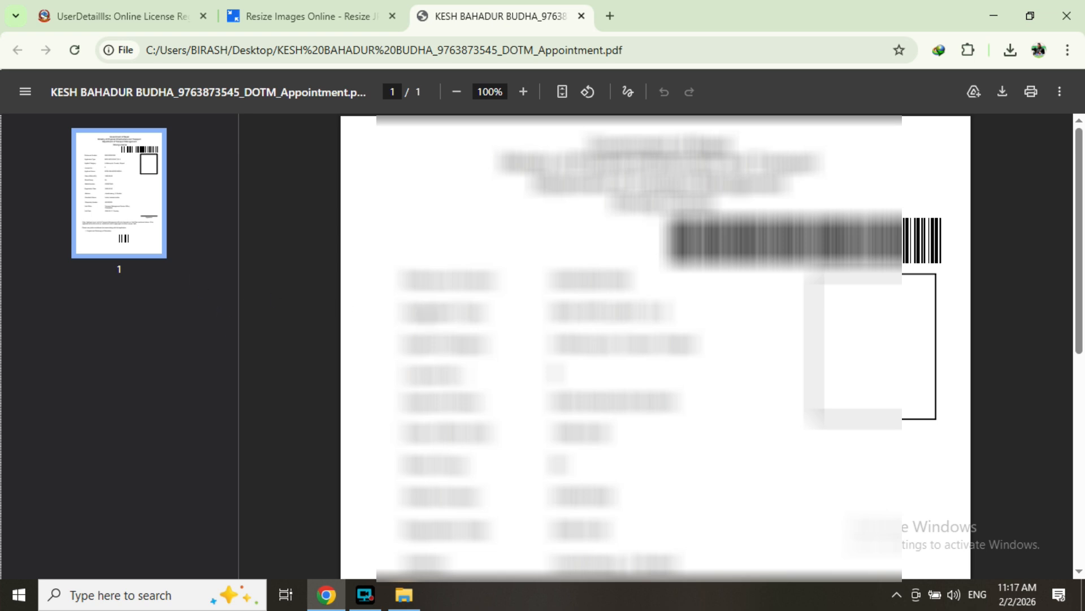
- Review the appointment PDF, then bring up Chrome's Print dialog with More settings expanded
{"action": "scroll", "coordinate": [341, 306], "scroll_direction": "down", "scroll_amount": 8}
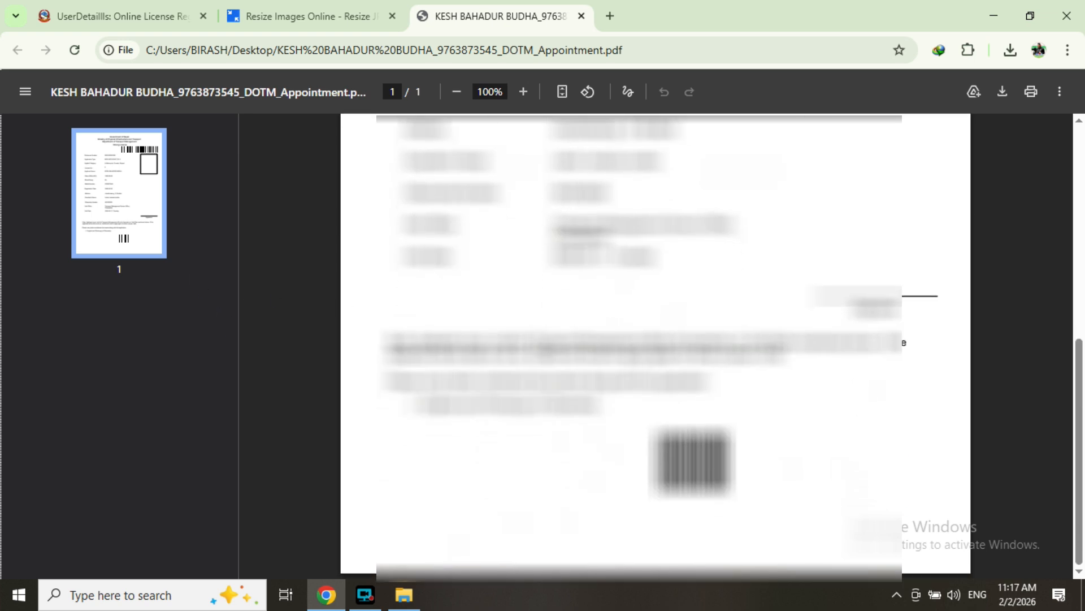
{"action": "scroll", "coordinate": [656, 344], "scroll_direction": "up", "scroll_amount": 8}
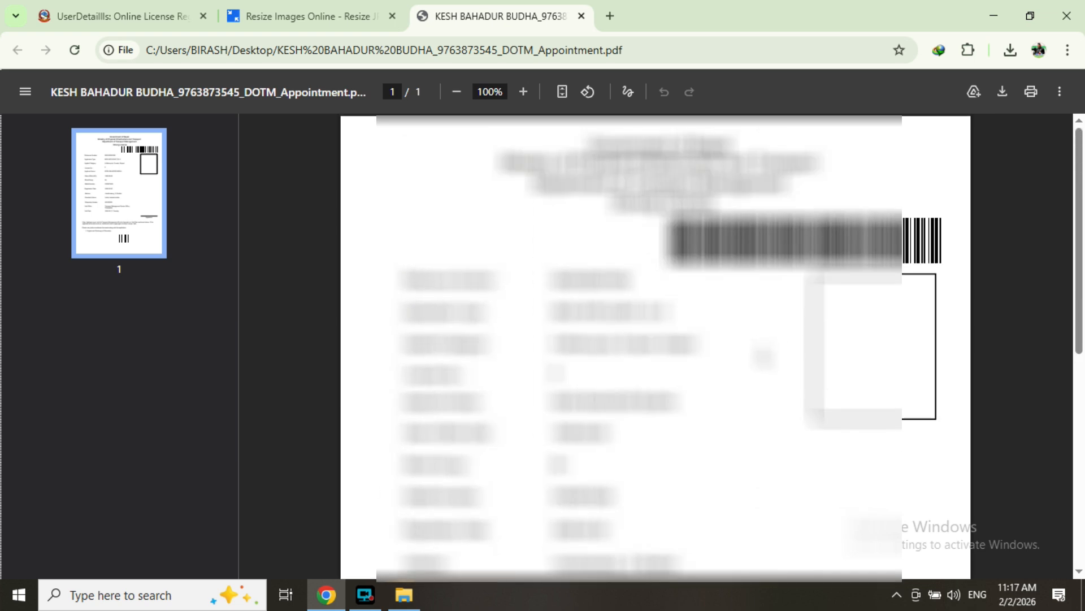
{"action": "key", "text": "ctrl+p"}
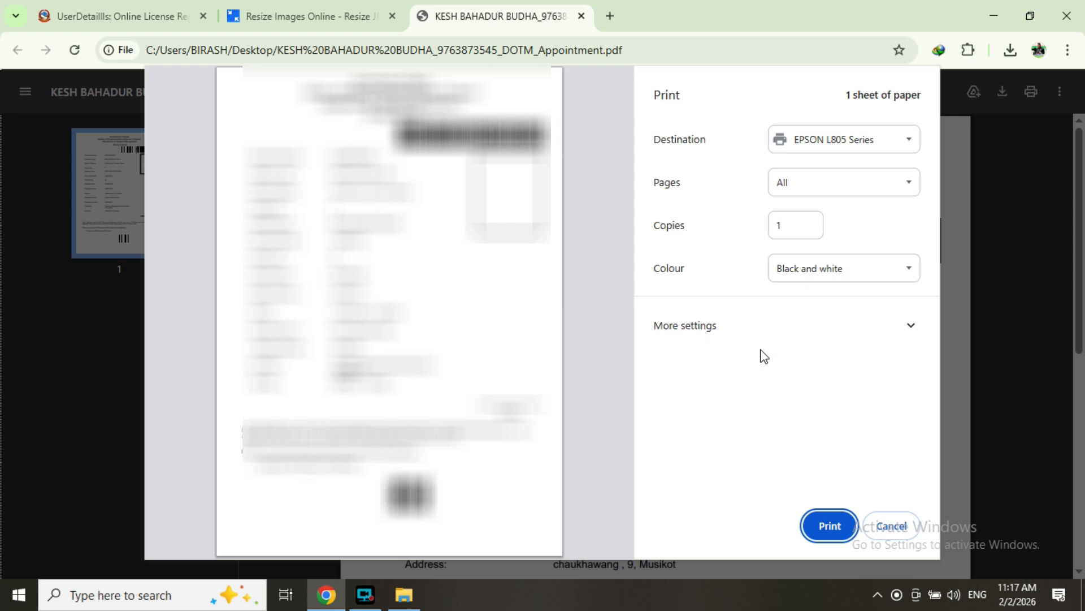
{"action": "left_click", "coordinate": [885, 327]}
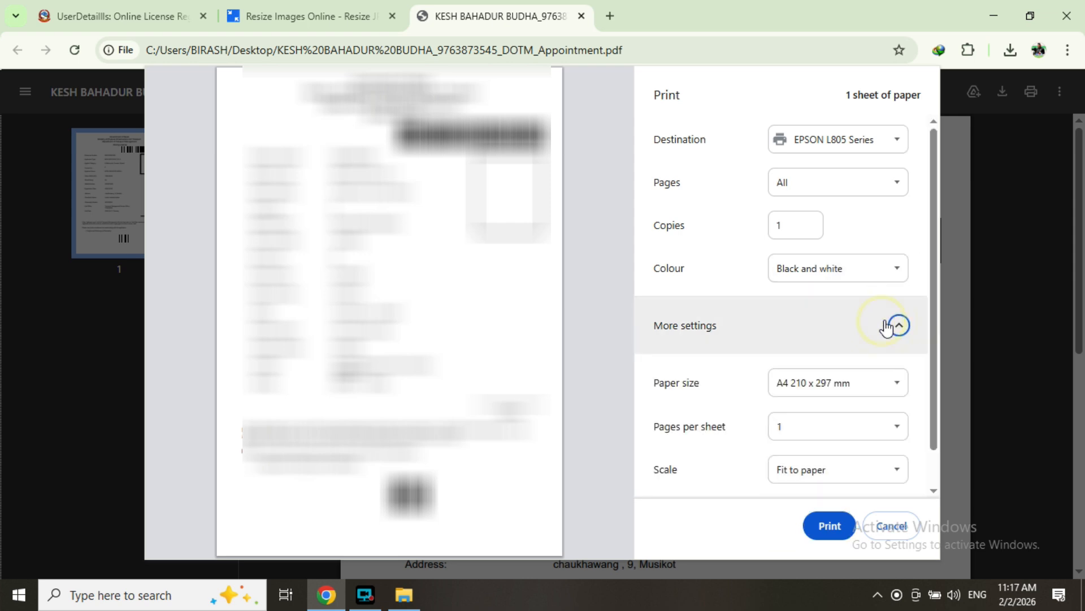